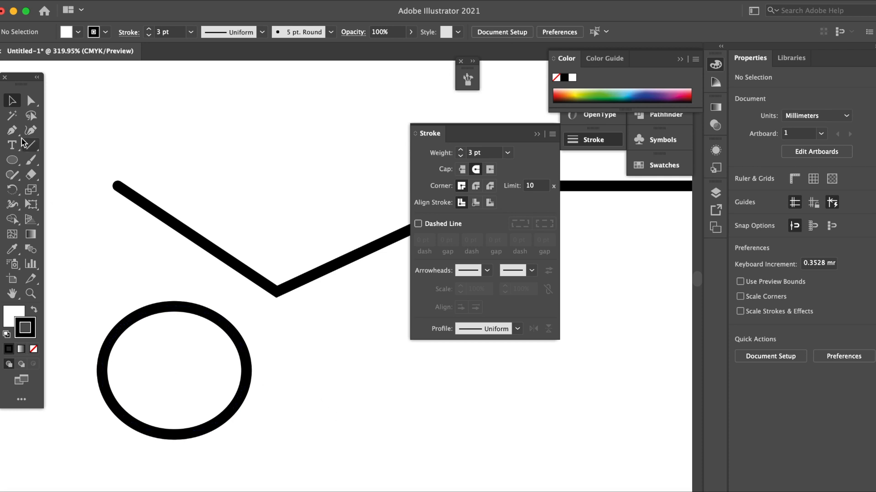
Draw an open four-point path with the Pen tool beside the ellipse: a V shape continuing into a horizontal segment
left_click(11, 130)
left_click(286, 354)
left_click_drag(332, 428, 336, 433)
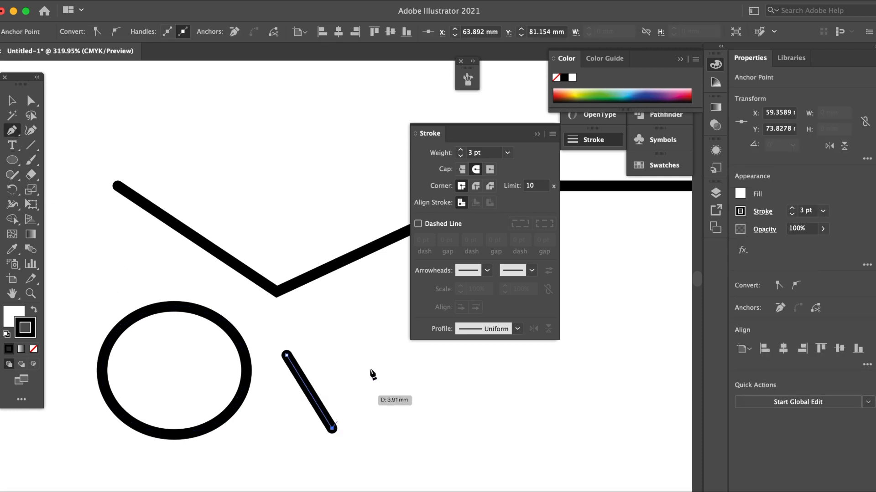
left_click(377, 355)
left_click(553, 355)
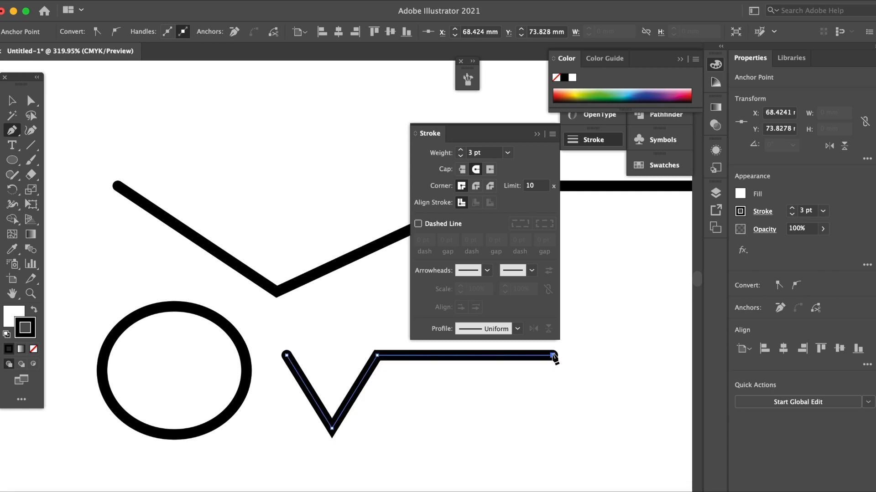
left_click(14, 104)
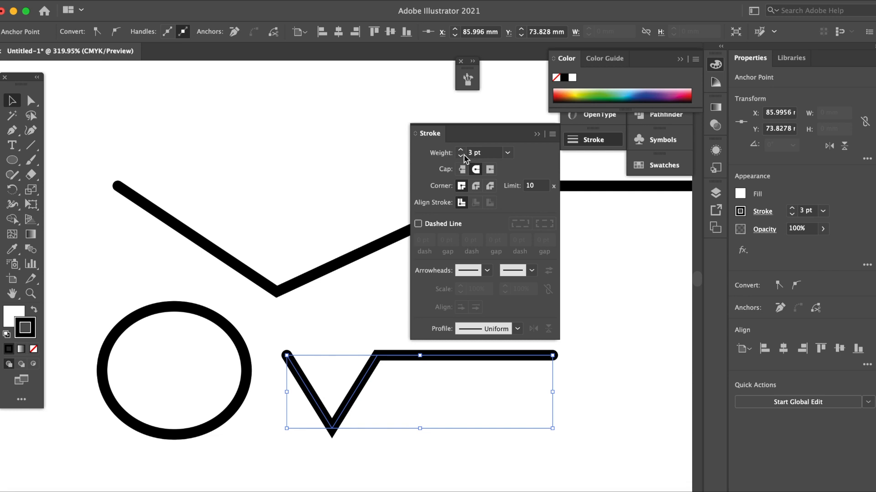
Close the Stroke panel and reopen it from the list of available panels
left_click(580, 143)
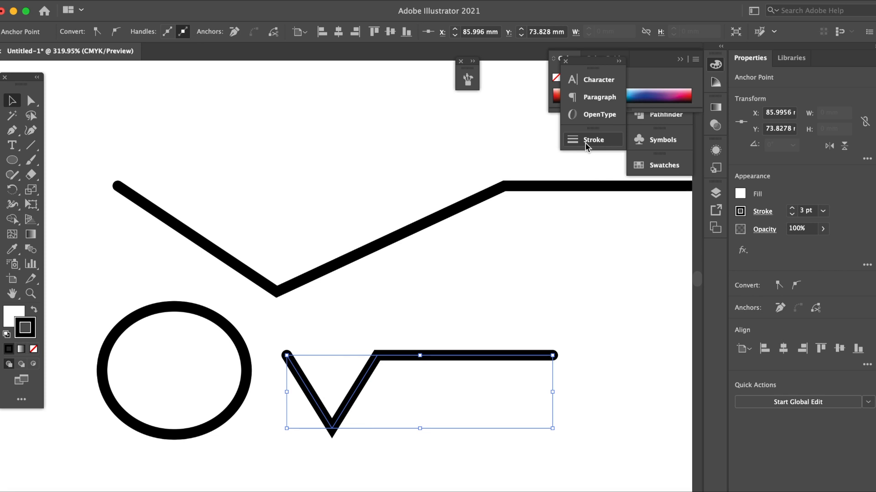
left_click(322, 1)
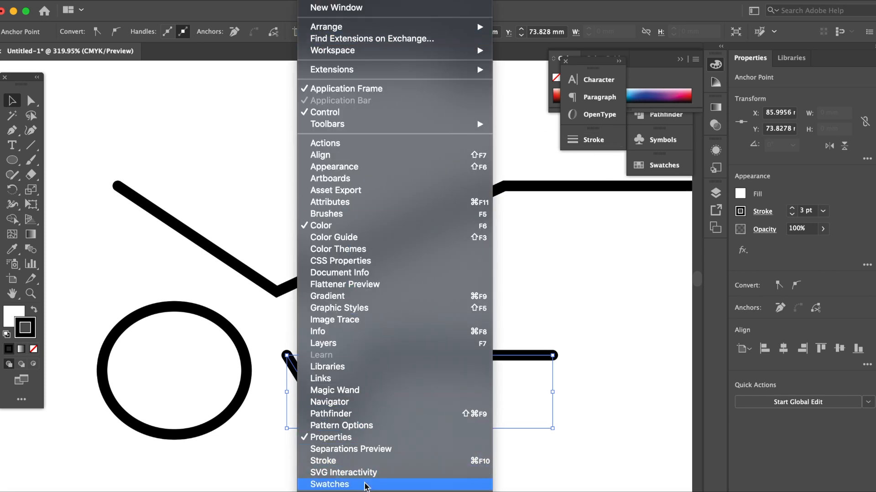
left_click(363, 466)
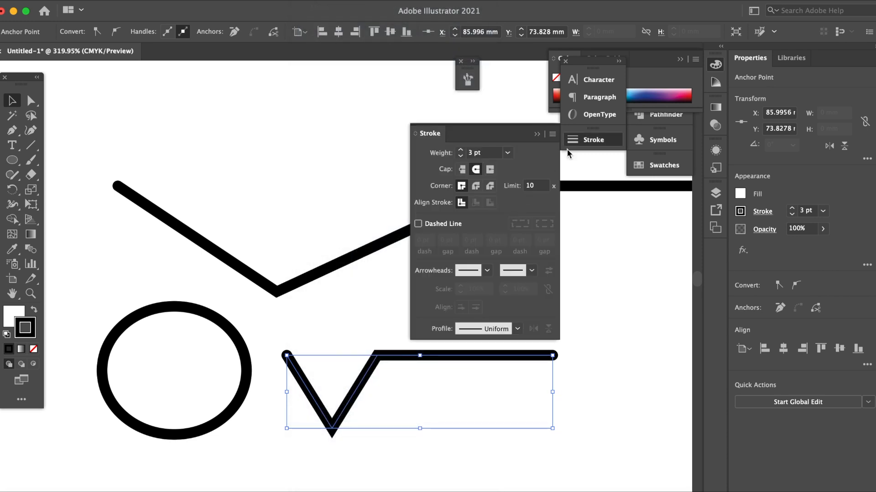
Cycle the Stroke panel through its collapsed and expanded layouts, ending with all options shown
left_click(416, 136)
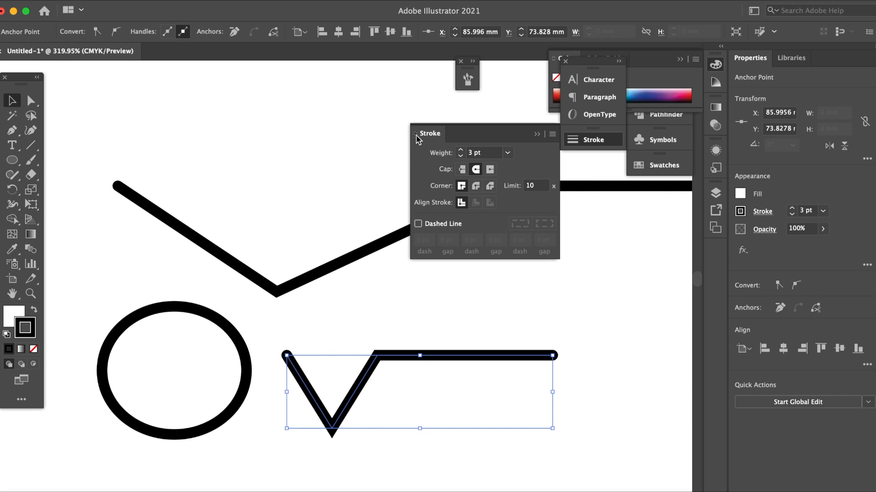
left_click(415, 135)
left_click(415, 135)
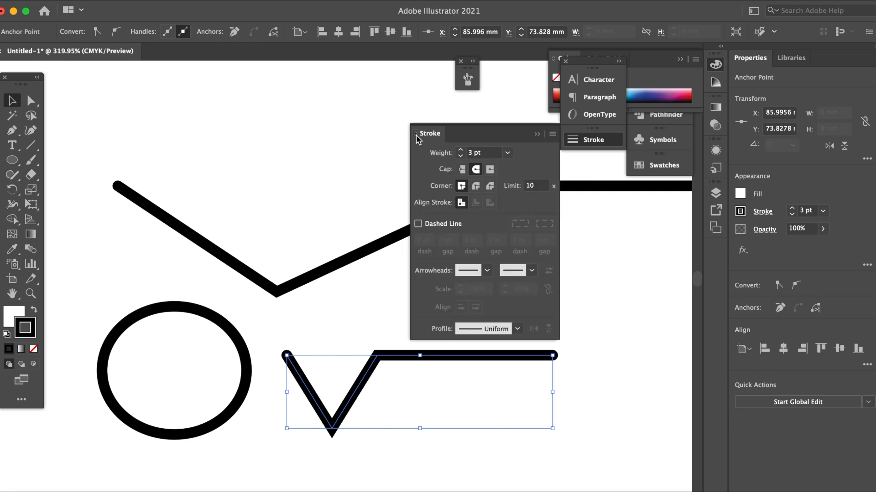
left_click(415, 136)
left_click(416, 136)
left_click(415, 136)
Set the new path's stroke weight to 5 pt and raise it stepwise to 8 pt
left_click(507, 153)
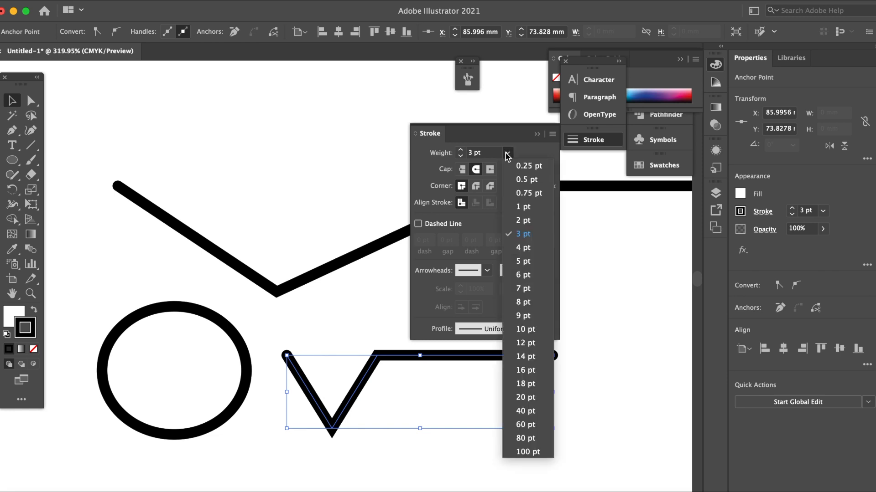
left_click(523, 261)
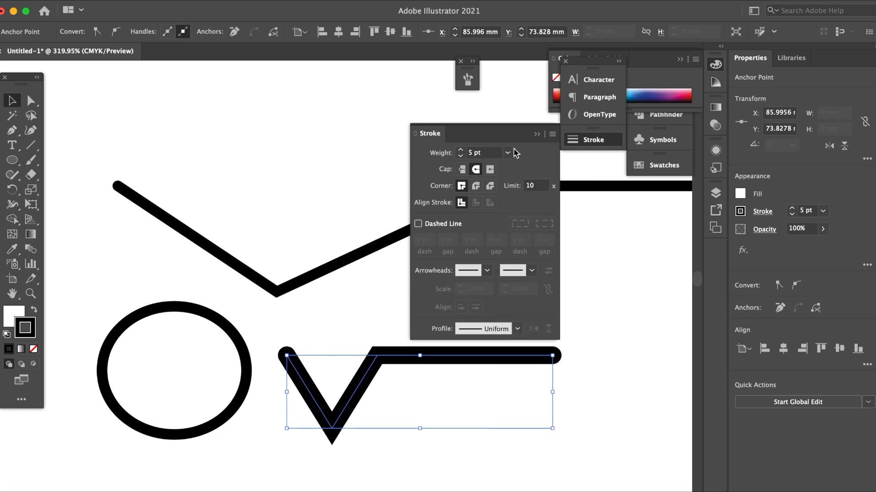
left_click(461, 152)
left_click(461, 151)
left_click(461, 151)
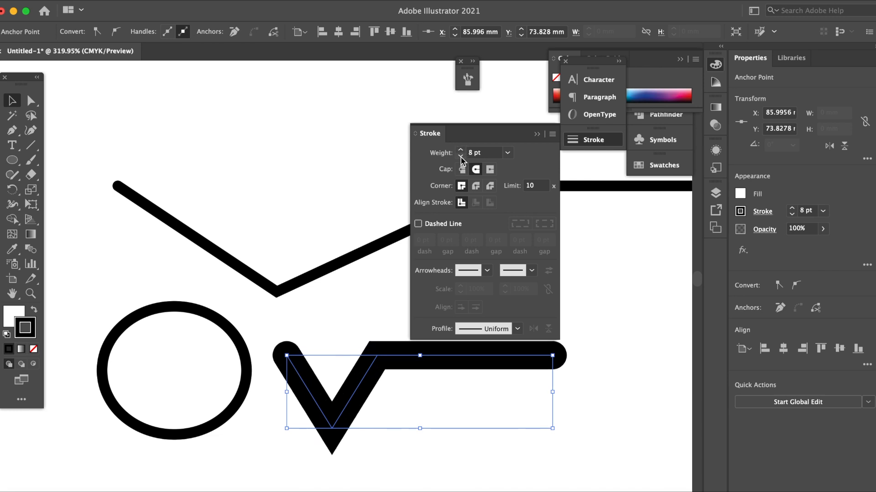
Lower the V-shaped path's stroke weight to 1 pt
left_click(461, 156)
left_click(460, 156)
left_click(461, 157)
left_click(461, 157)
left_click(460, 156)
left_click(460, 156)
left_click(460, 157)
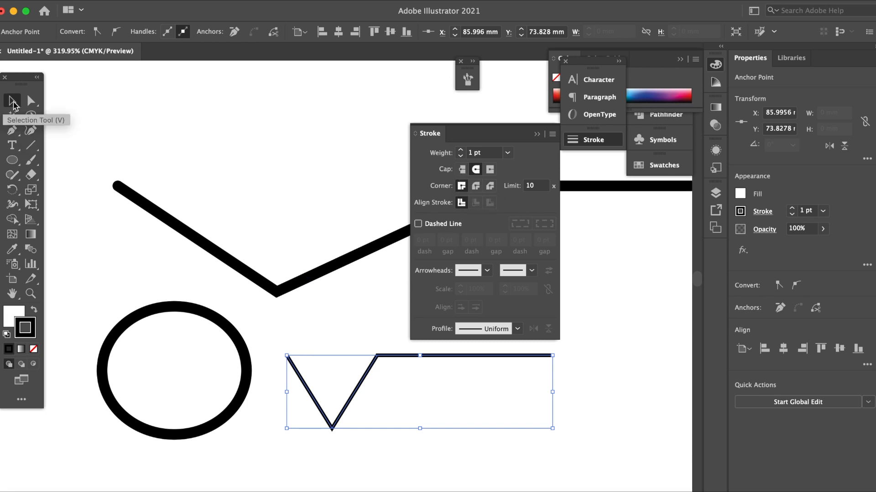
Set the V-shaped path's stroke cap to Butt Cap, with the path's end in close view
left_click(29, 295)
mouse_move(287, 358)
left_mouse_down()
mouse_move(411, 469)
mouse_move(401, 465)
left_mouse_up()
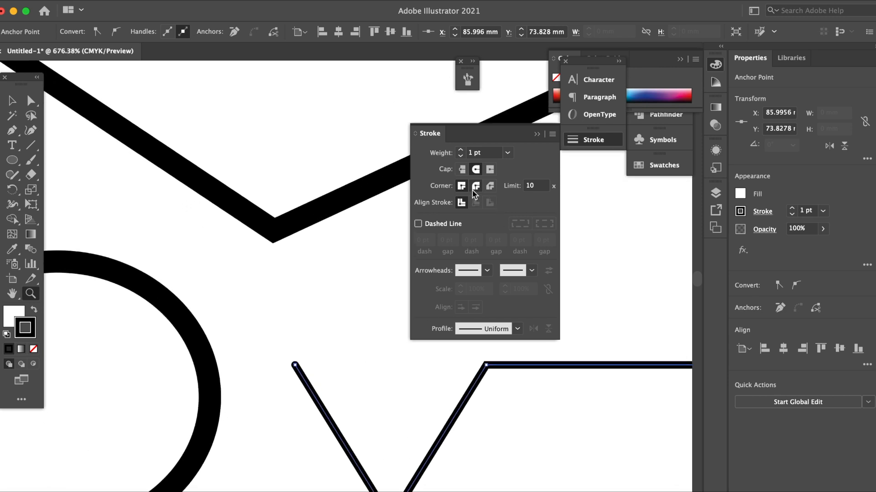
left_click(461, 169)
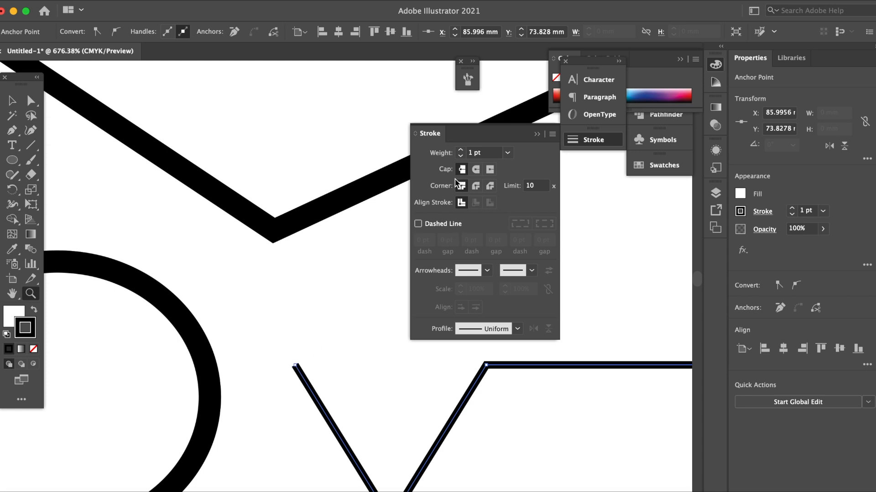
left_click(9, 106)
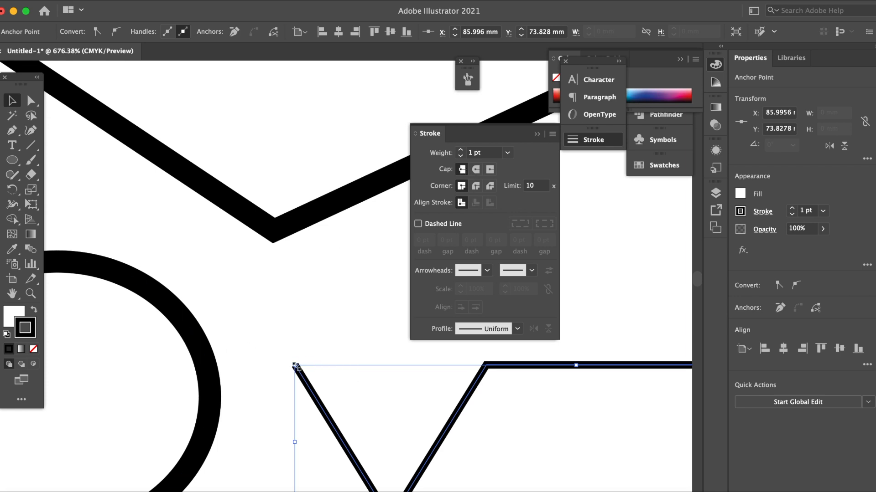
Try Round Cap and Projecting Cap on the path's ends, and restore Butt Cap
left_click(476, 170)
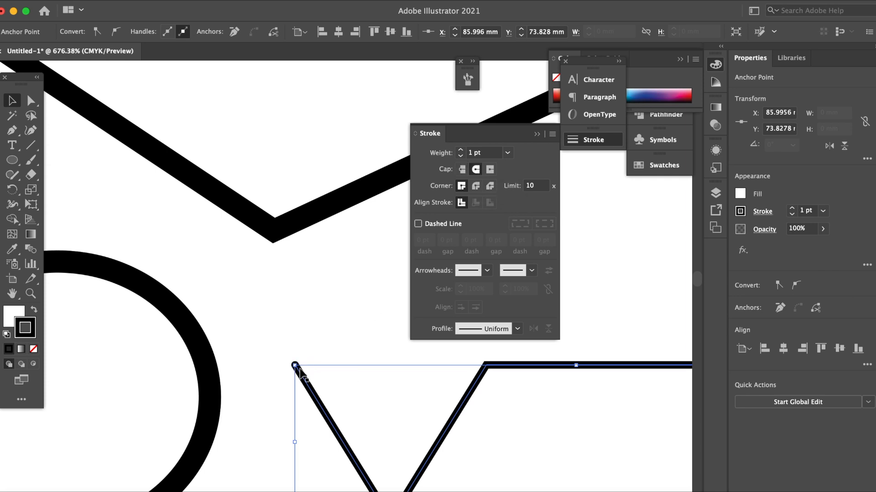
left_click(490, 169)
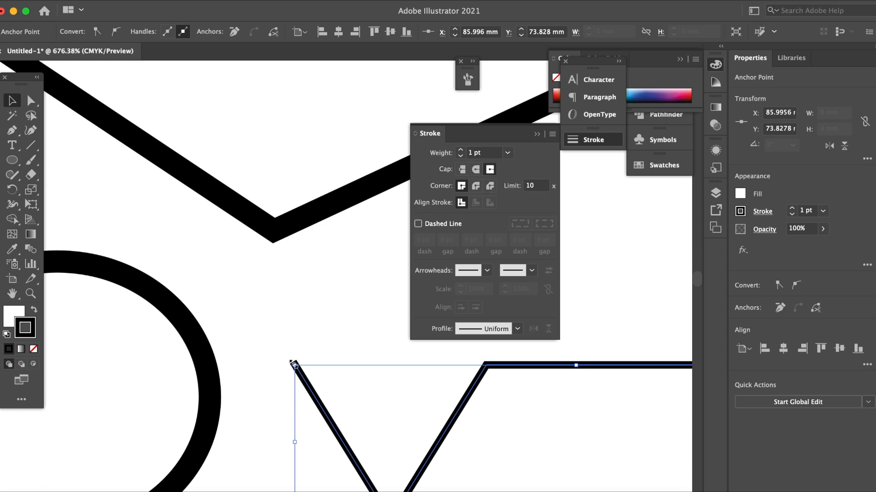
left_click(462, 170)
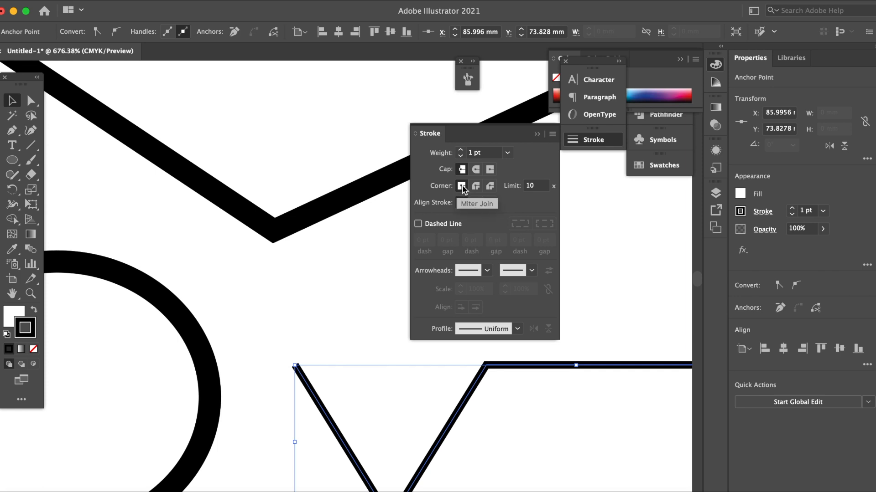
Try Round Join and Bevel Join on the V-shaped path's corners, and restore Miter Join
scroll(481, 390, "down", 1)
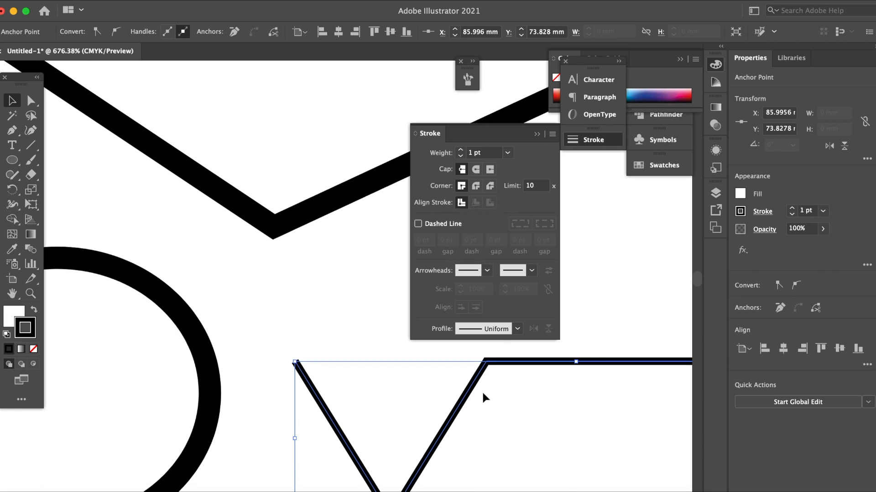
scroll(483, 389, "down", 6)
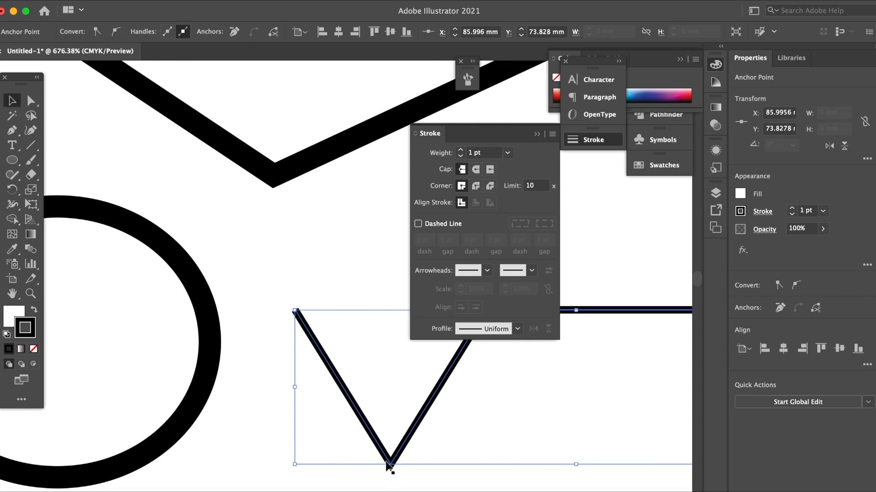
left_click(476, 186)
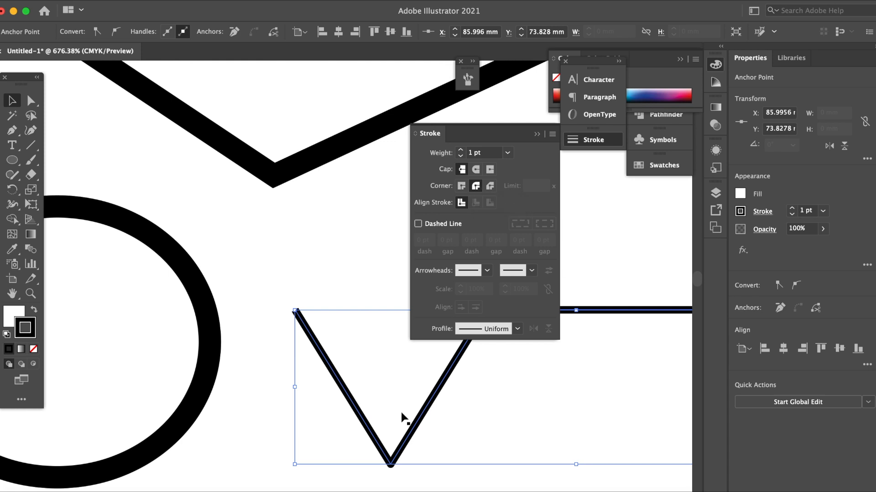
left_click(490, 186)
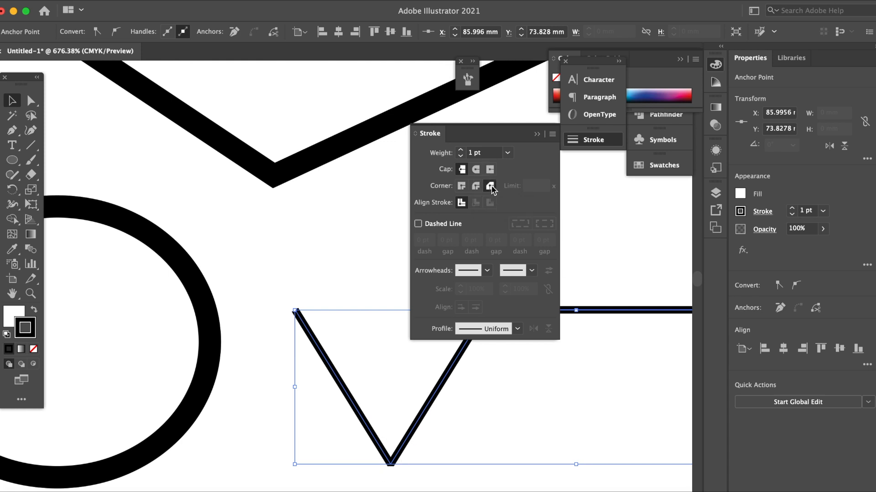
left_click(462, 187)
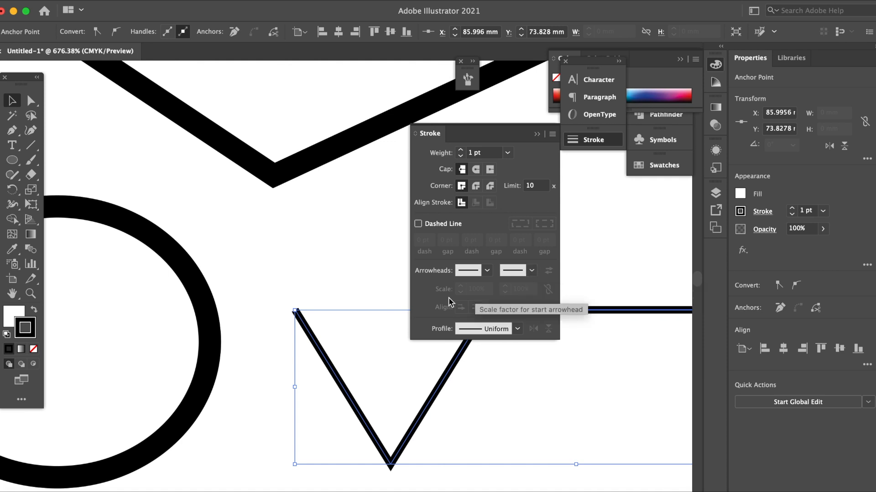
Align the ellipse's stroke to the inside of its path, and switch the alignment to the outside
left_click(195, 283)
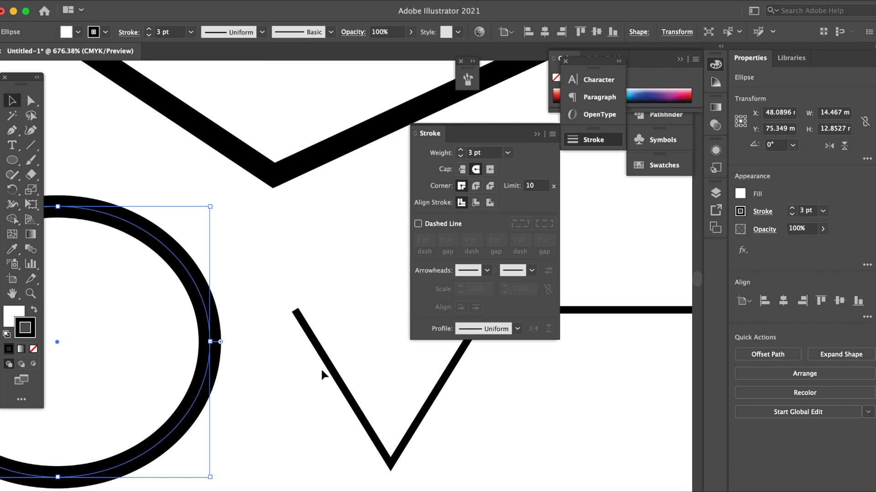
key("space")
left_click_drag(238, 246, 454, 197)
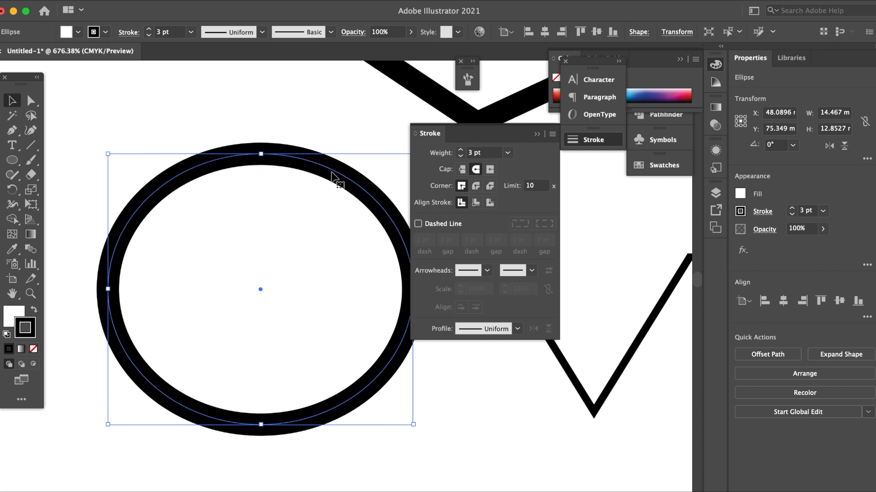
left_click(476, 203)
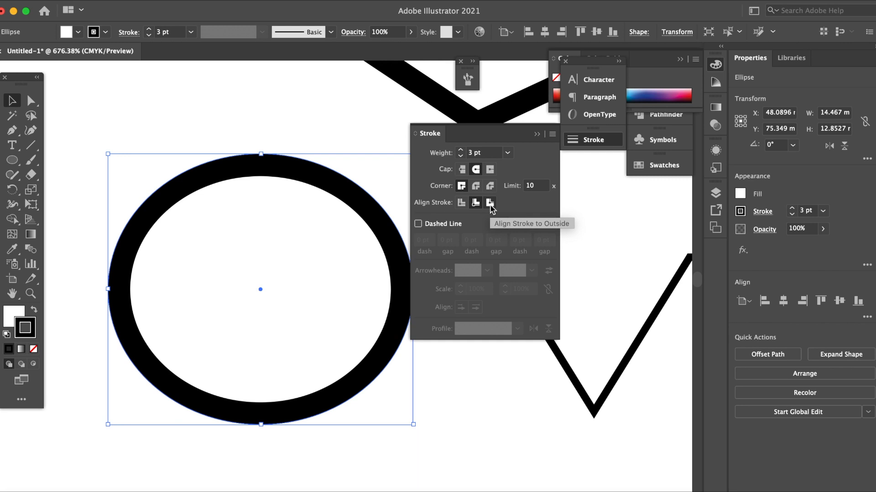
left_click(490, 203)
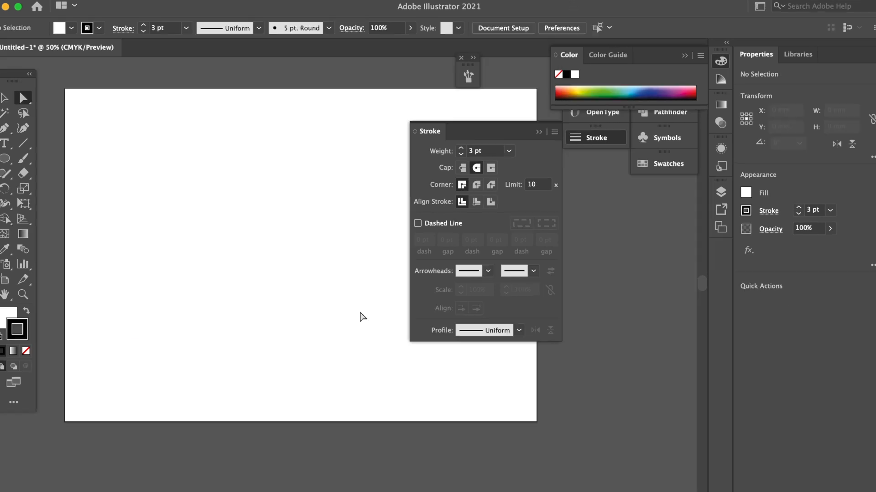
Collapse the Stroke panel and draw a rectangle about 172 by 111 mm on the empty artboard
left_click(544, 132)
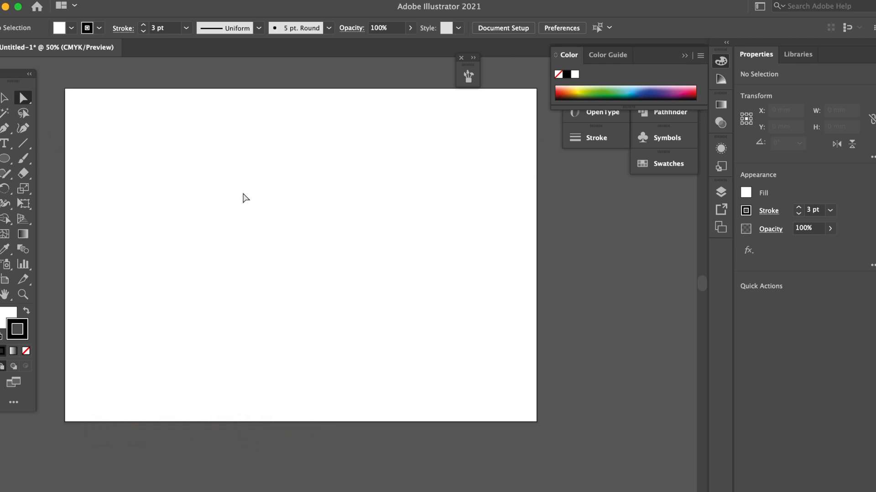
left_click_drag(5, 158, 47, 159)
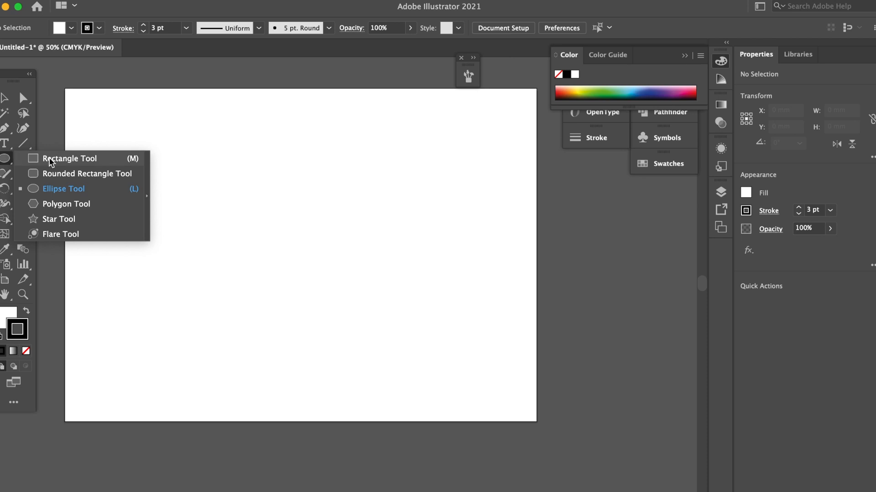
left_click(68, 160)
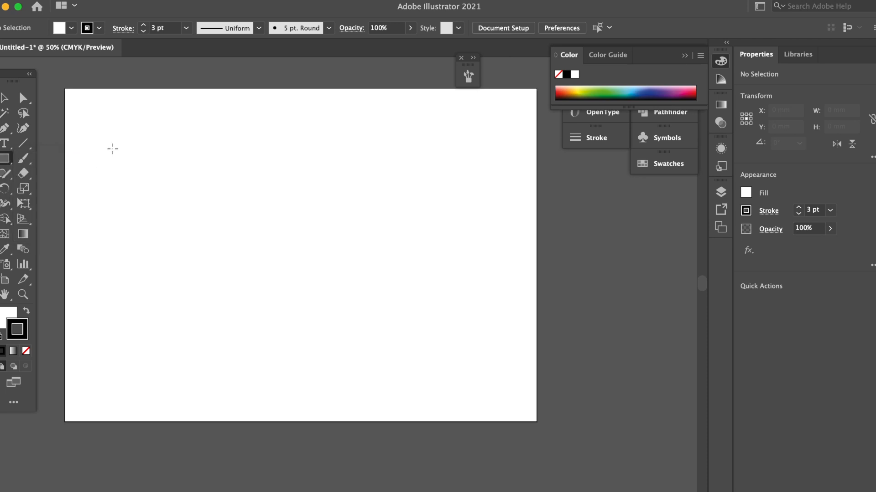
left_click_drag(112, 148, 386, 325)
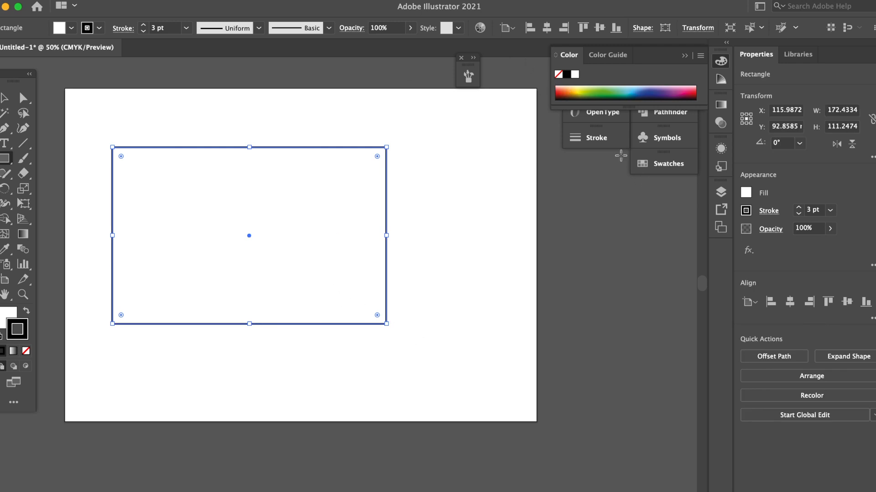
Turn on Dashed Line for the rectangle's stroke and shrink the rectangle to about 66 by 43 mm
left_click(598, 140)
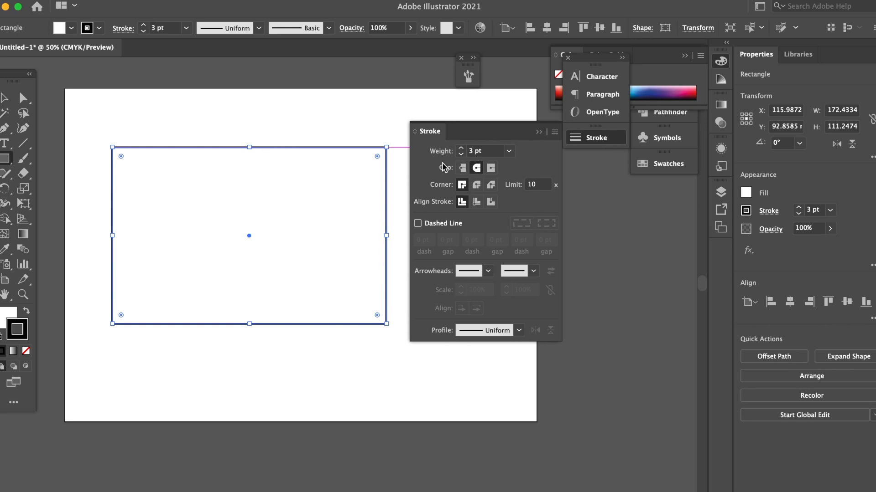
left_click(417, 223)
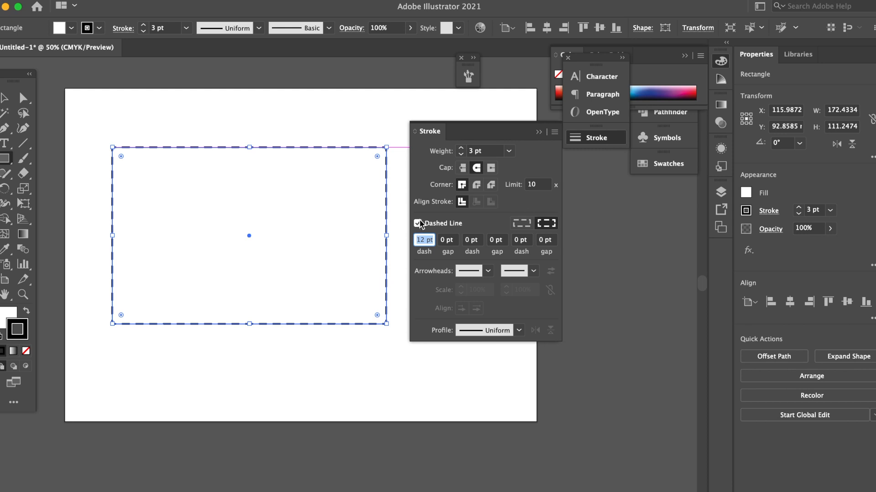
left_click_drag(387, 324, 218, 215)
Draw a rounded rectangle about 82 by 51 mm beside the dashed rectangle
left_click(3, 161)
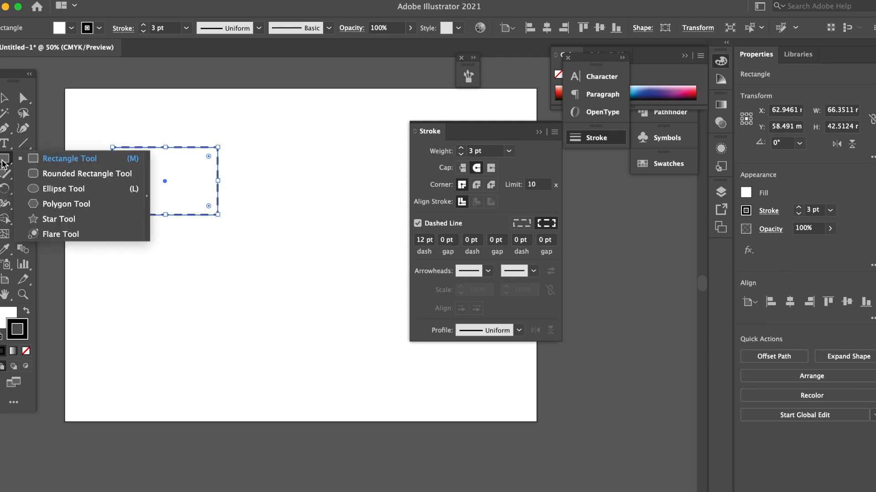
left_click(67, 174)
left_click_drag(237, 147, 368, 228)
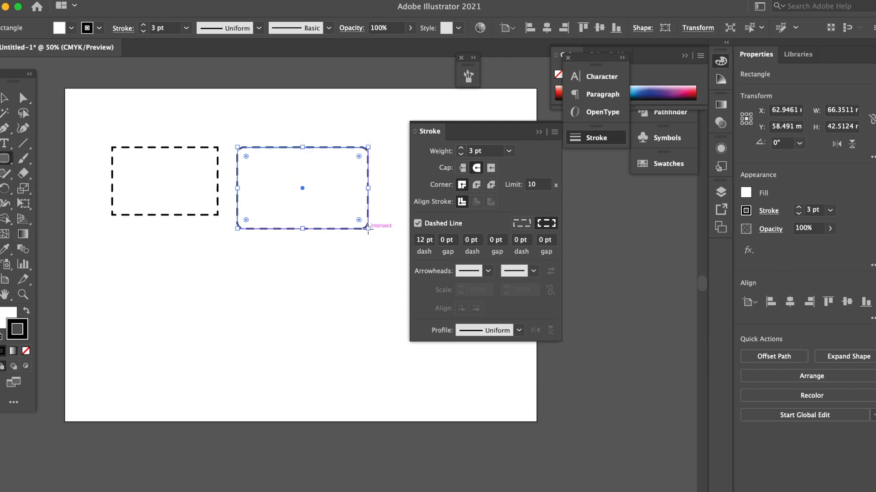
Draw a dashed ellipse below the rectangle and a tilted dashed hexagon about 47 by 42 mm beside it
left_click(10, 160)
left_click(64, 189)
left_click_drag(131, 281, 179, 317)
left_click_drag(10, 159, 73, 204)
left_click_drag(220, 265, 274, 260)
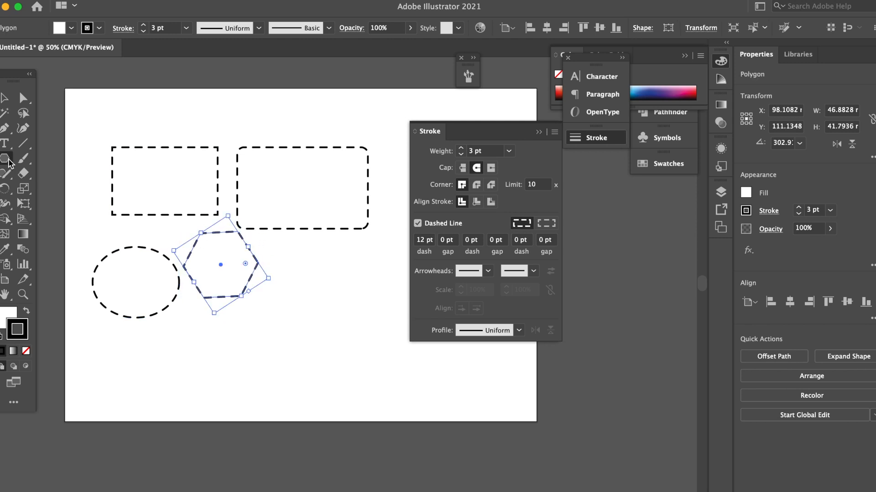
Draw a dashed star beside the hexagon and collapse the Stroke panel
left_click_drag(10, 164, 70, 219)
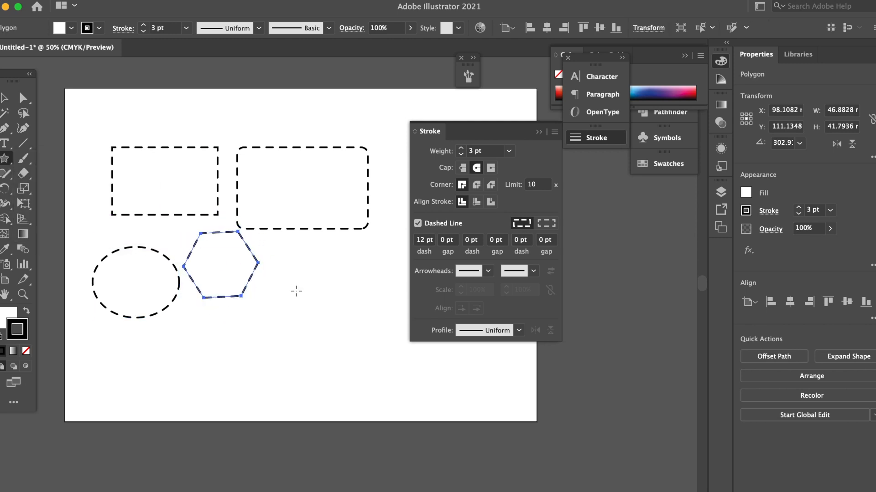
left_click_drag(288, 275, 263, 283)
left_click(540, 133)
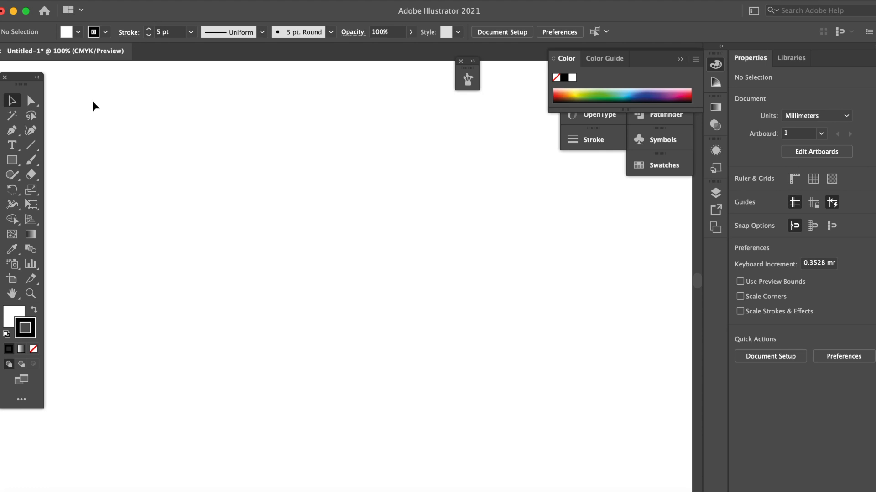
Draw a dotted rectangle about 120 by 72 mm on the empty artboard and delete it
left_click(12, 160)
mouse_move(151, 150)
left_mouse_down()
mouse_move(291, 261)
mouse_move(456, 318)
mouse_move(526, 377)
left_mouse_up()
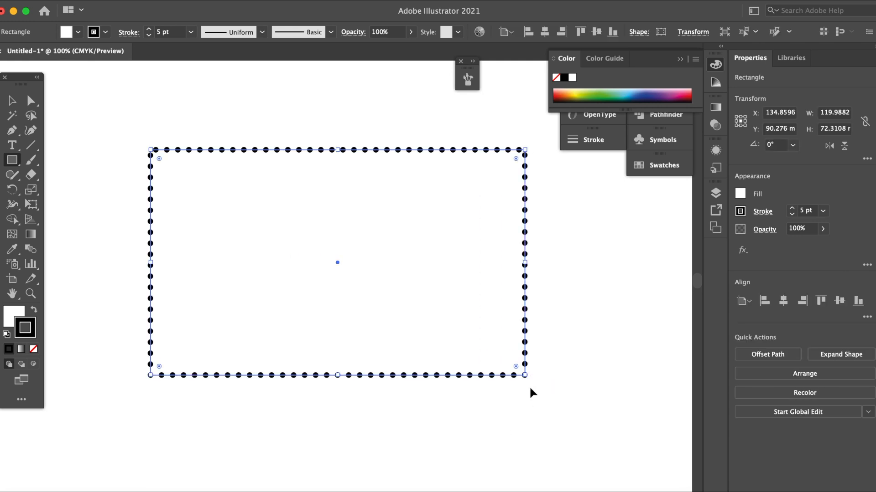
key("Delete")
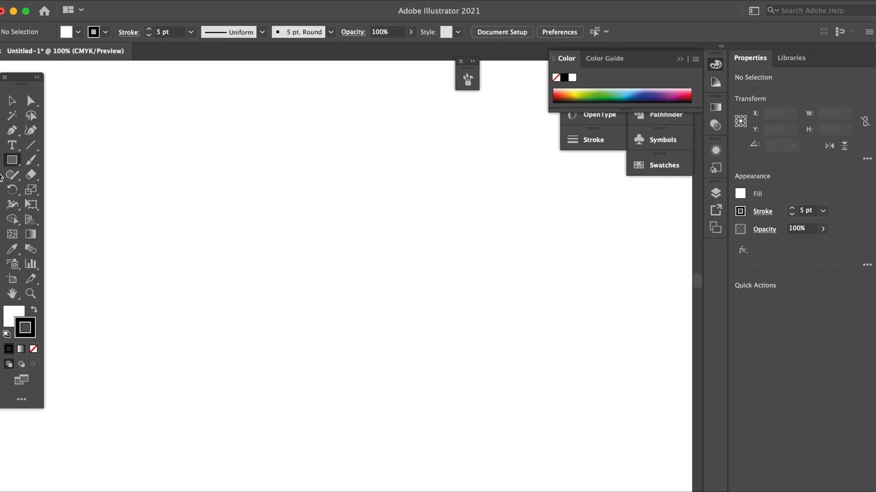
Draw a horizontal dotted line about 121 mm long and delete it
left_click(31, 145)
left_click_drag(128, 204, 508, 205)
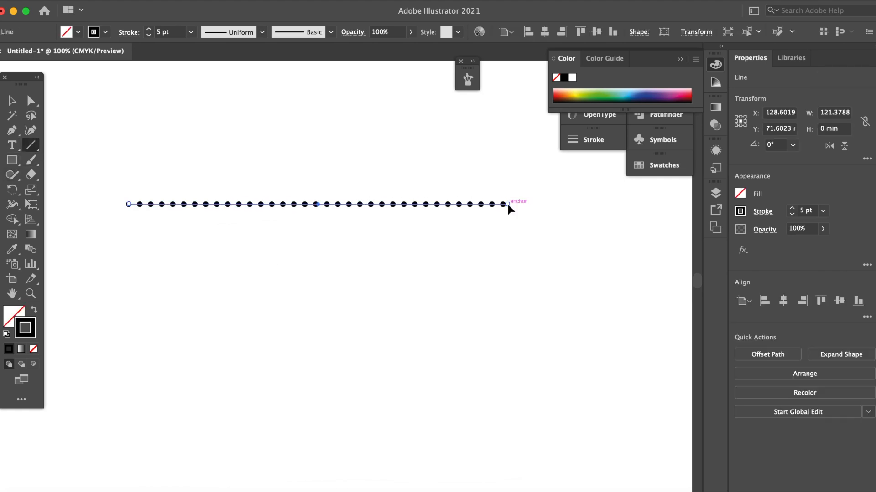
key("Delete")
Reset the stroke to a butt cap without dashes and draw a rectangle about 118 by 72 mm
left_click(129, 32)
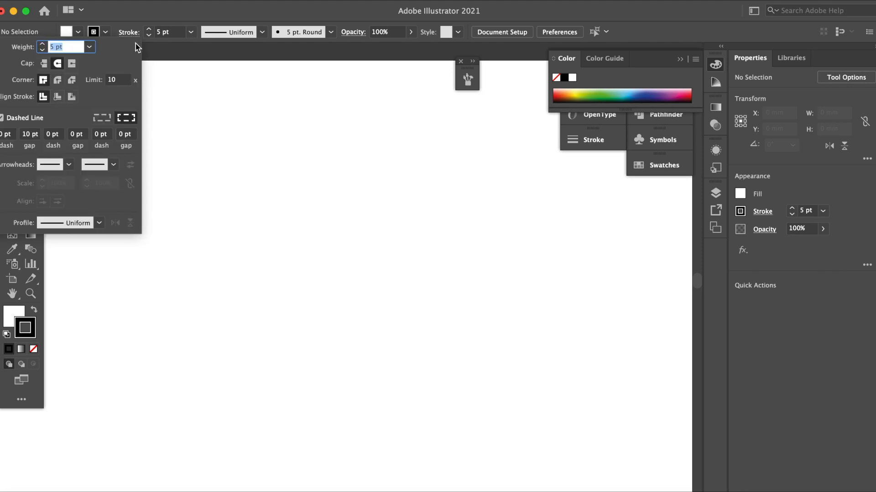
left_click(44, 63)
left_click(71, 80)
left_click(2, 118)
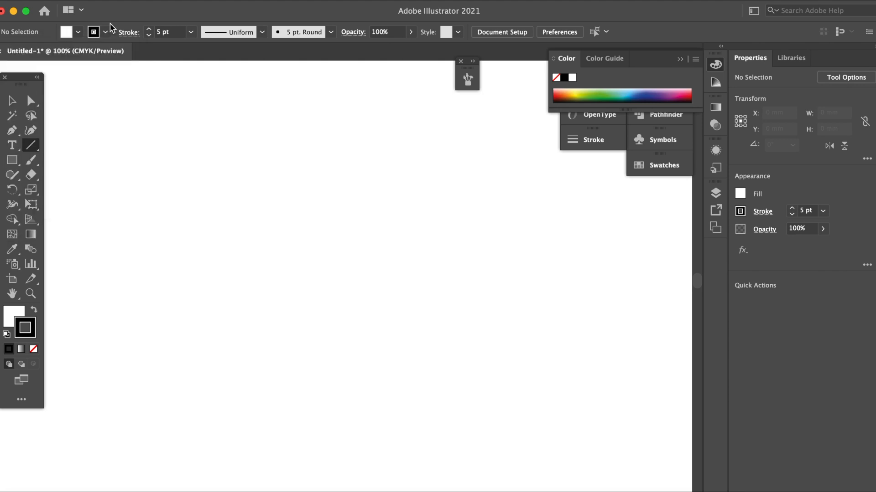
left_click(12, 160)
left_click_drag(121, 154, 490, 381)
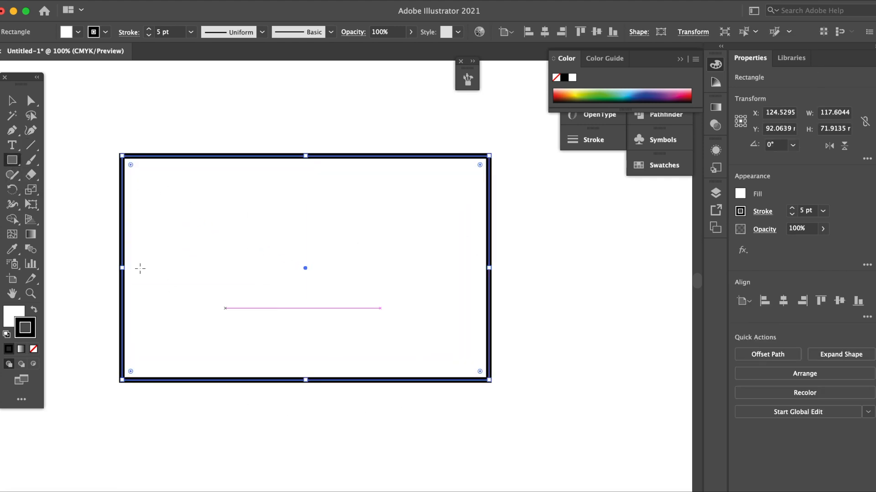
Turn the rectangle's stroke into dots with Dashed Line, a 0 pt dash, a 10 pt gap and a round cap
left_click(128, 32)
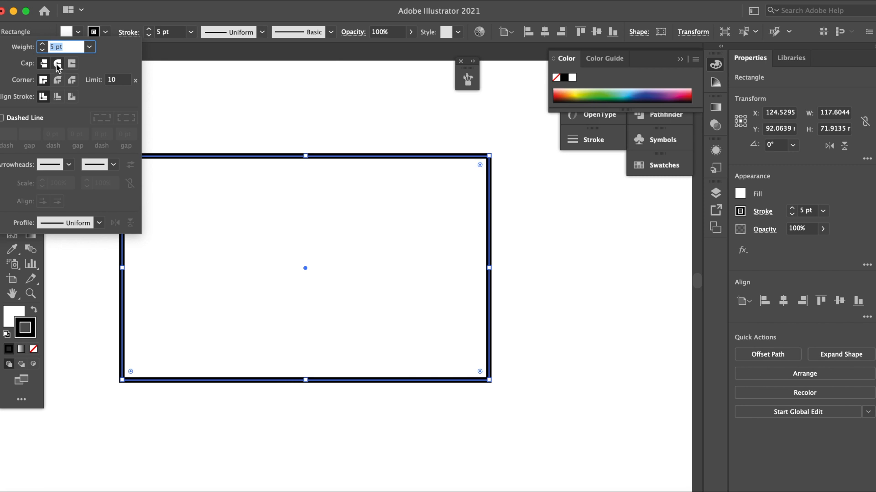
left_click(2, 118)
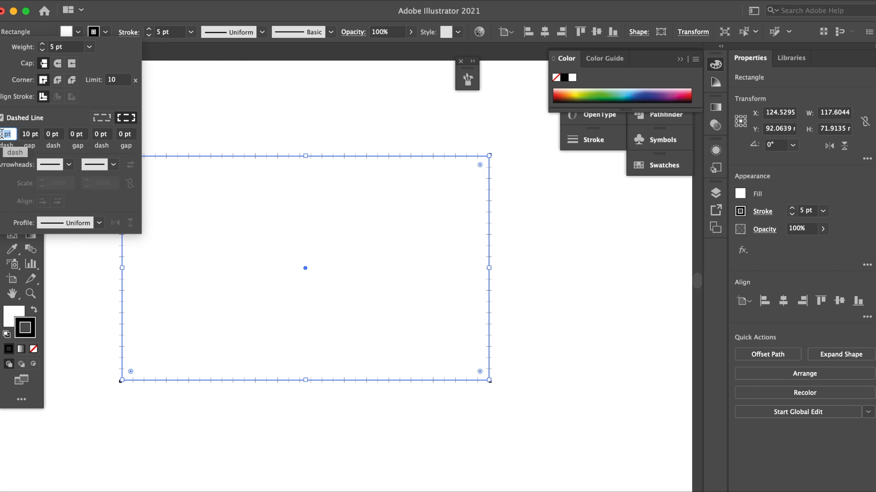
left_click(29, 134)
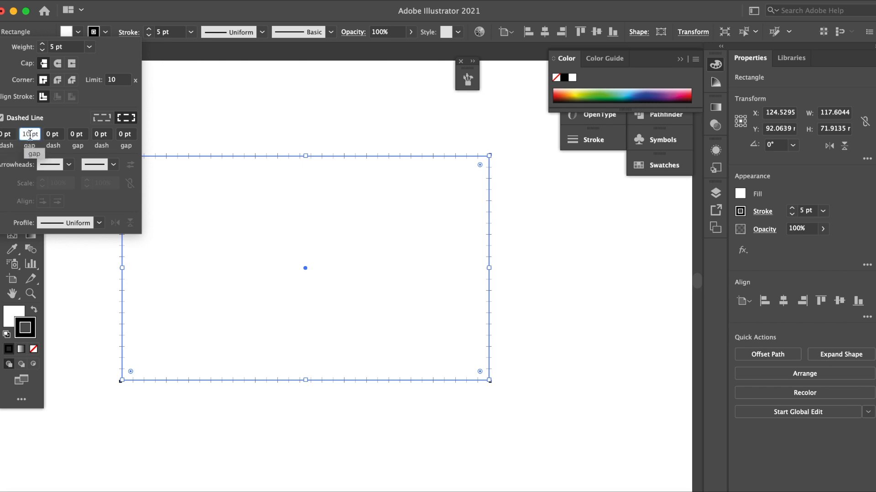
left_click(58, 65)
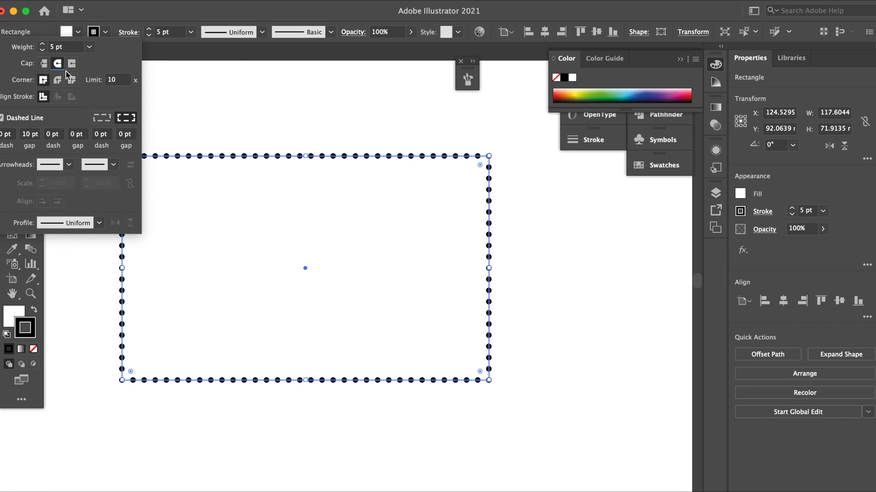
Set the dash length of the rectangle's stroke to 5 pt
left_click(5, 135)
type("5")
key("Return")
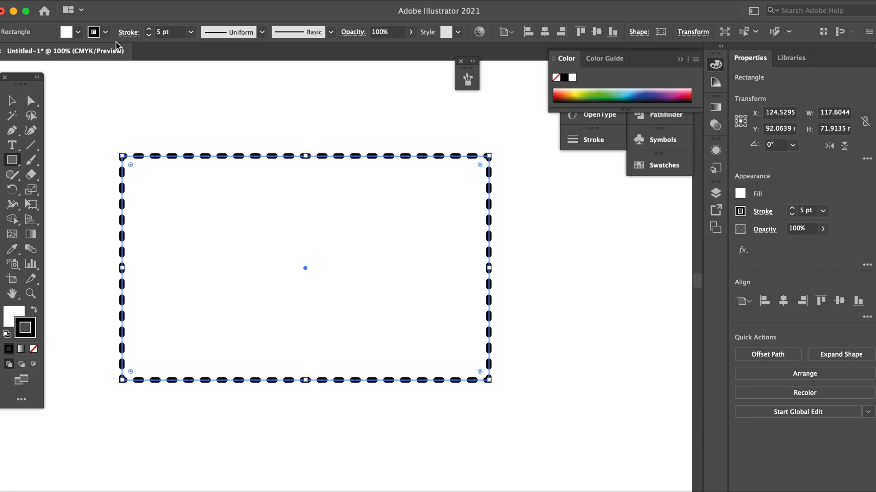
Lengthen the dashes of the rectangle's stroke to 10 pt
left_click(138, 38)
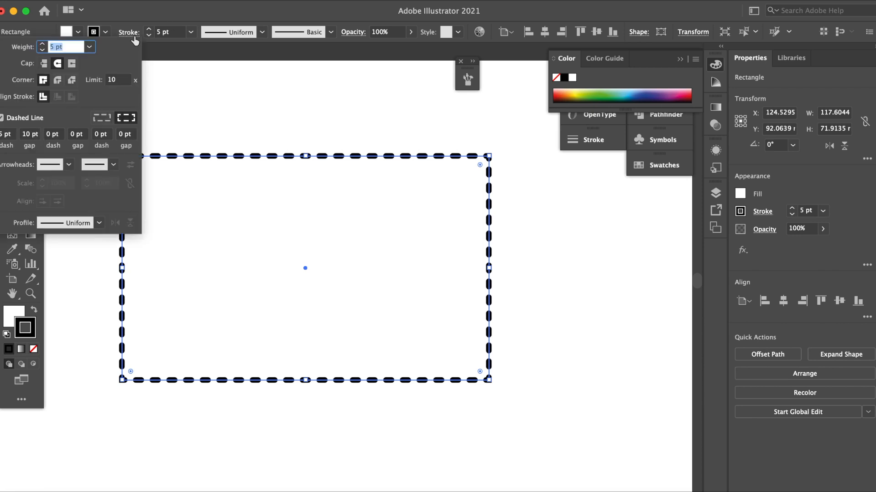
left_click(5, 135)
type("10")
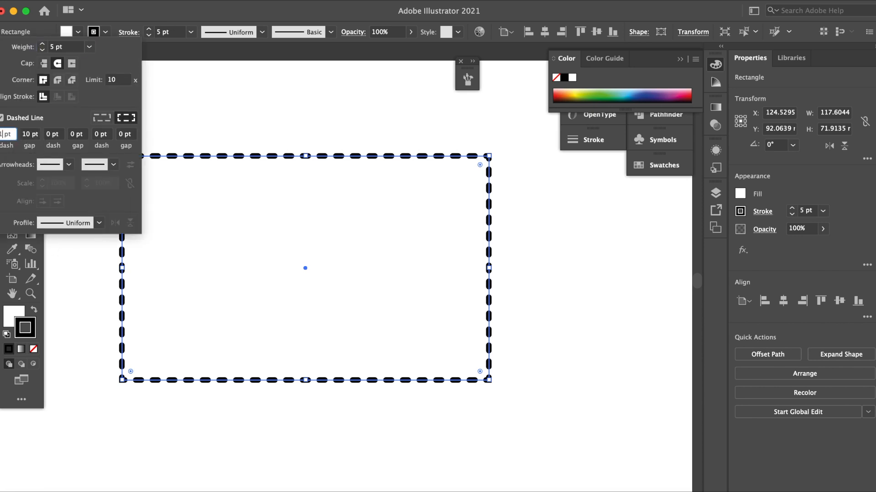
key("Return")
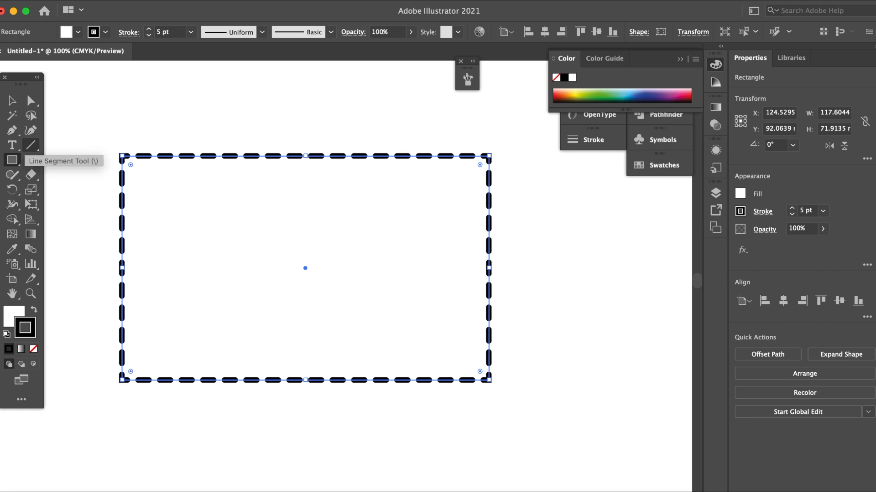
Set the rectangle's dash length back to 0 pt and deselect the rectangle
left_click(128, 32)
left_click(9, 133)
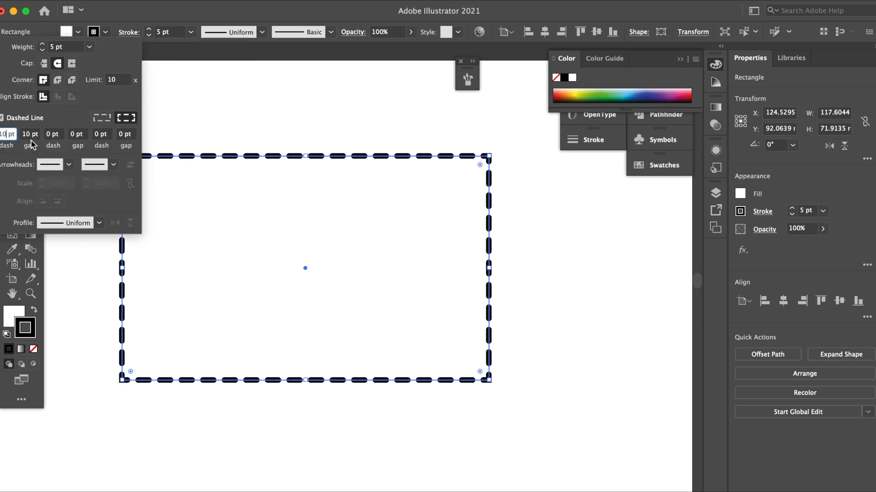
type("0")
key("Return")
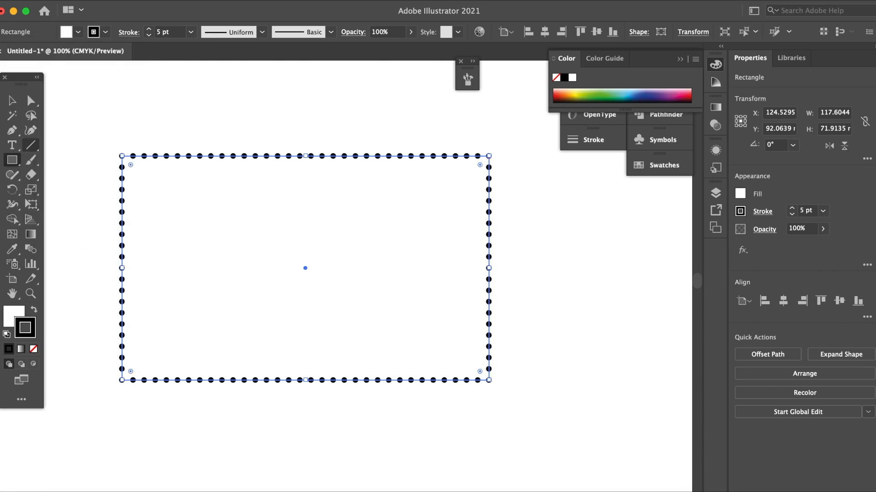
key("v")
left_click(179, 121)
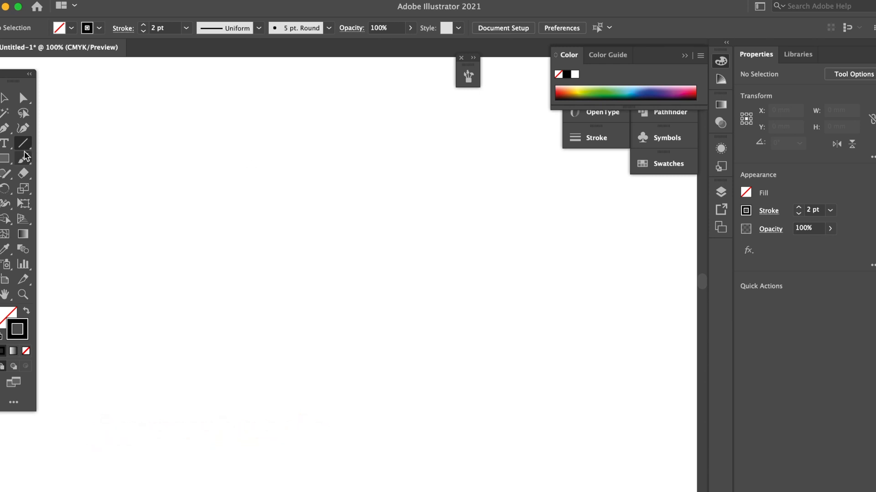
Draw a perfectly horizontal line about 134 mm long across the empty artboard with a 2 pt stroke
left_click_drag(69, 170, 498, 159)
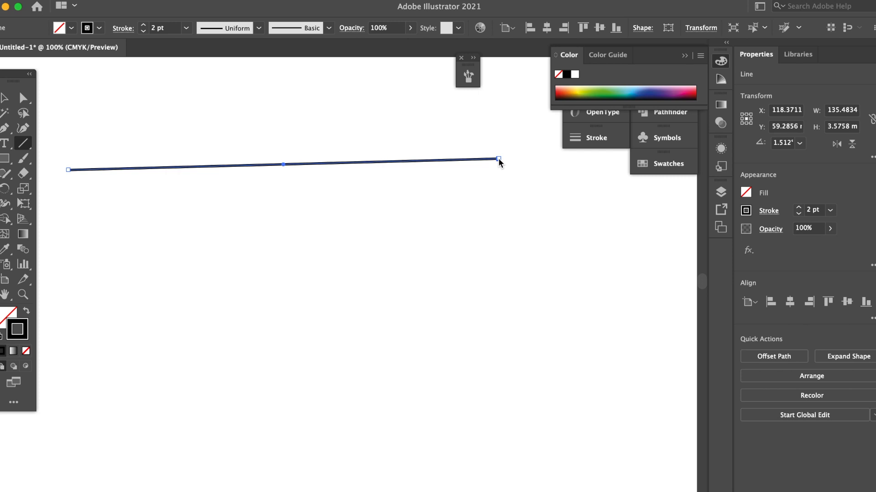
key("ctrl+z")
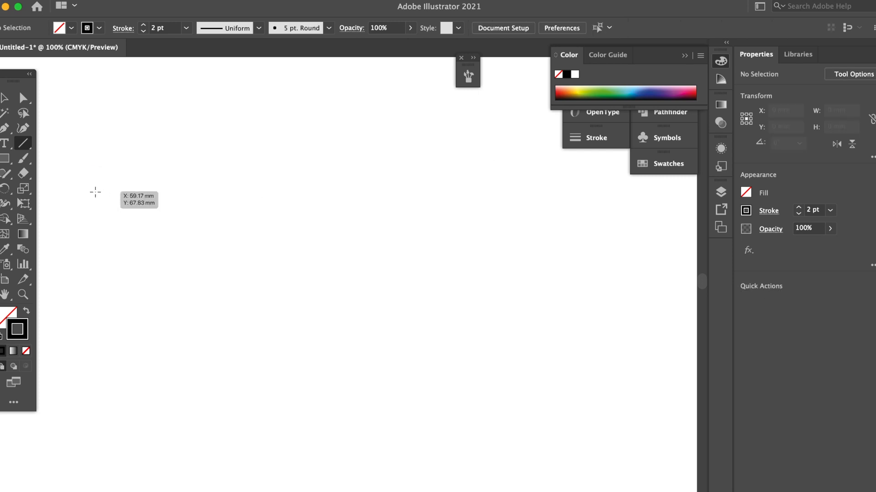
mouse_move(95, 192)
left_mouse_down()
mouse_move(248, 206)
mouse_move(521, 208)
left_mouse_up()
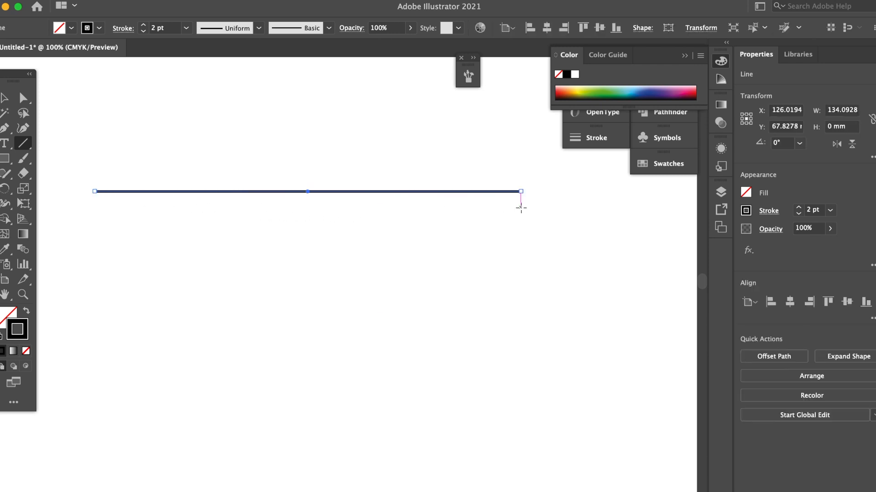
Apply the Arrow 7 arrowhead to the start point of the line
left_click(123, 28)
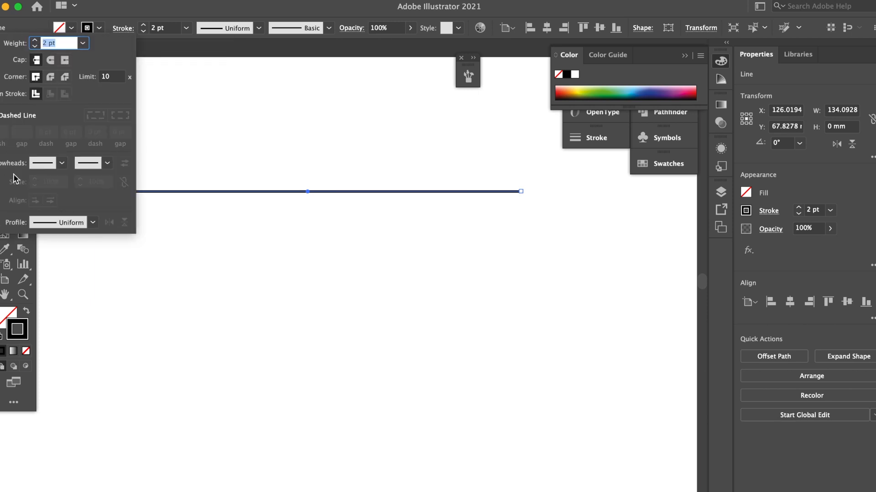
left_click(62, 165)
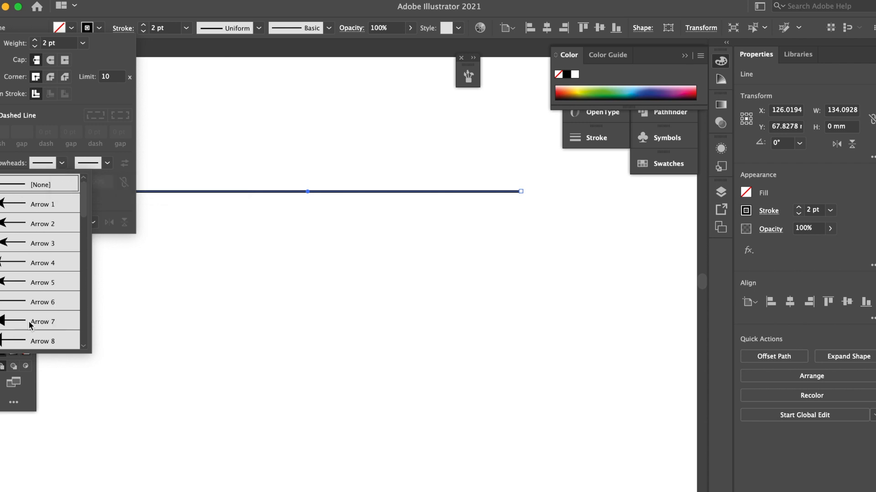
left_click(46, 321)
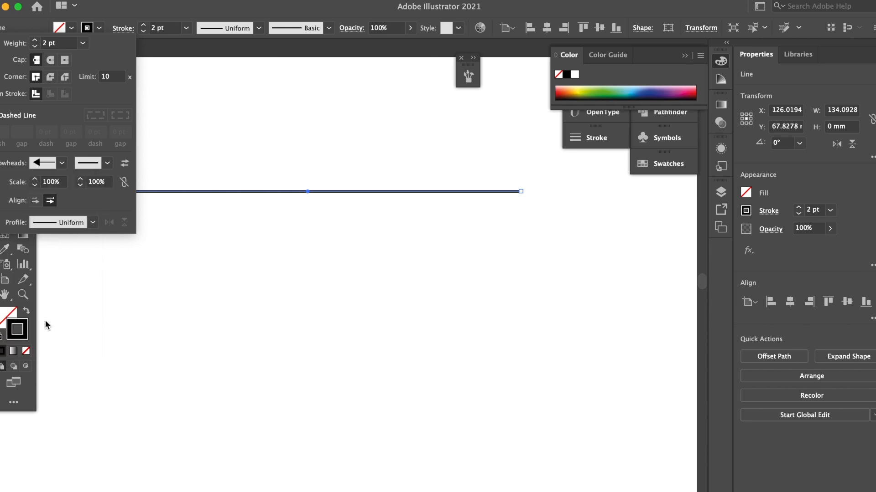
left_click(120, 29)
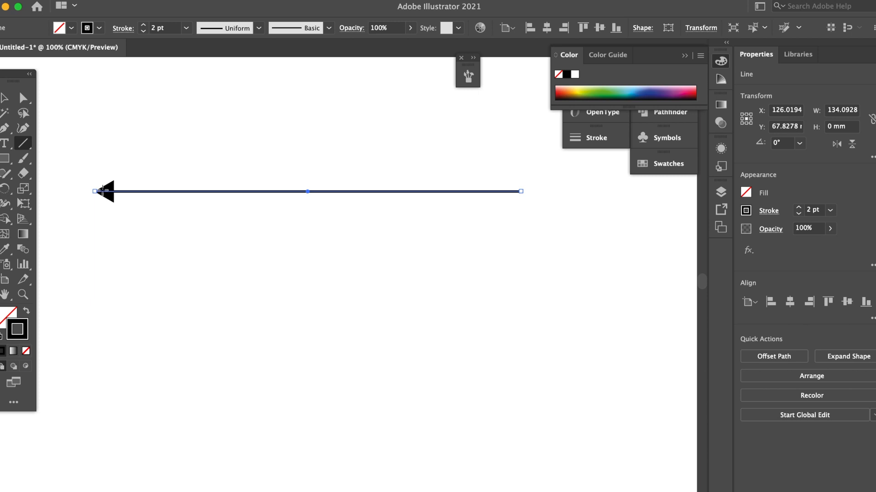
Apply the Arrow 19 feathered tail to the end point of the line
left_click(123, 29)
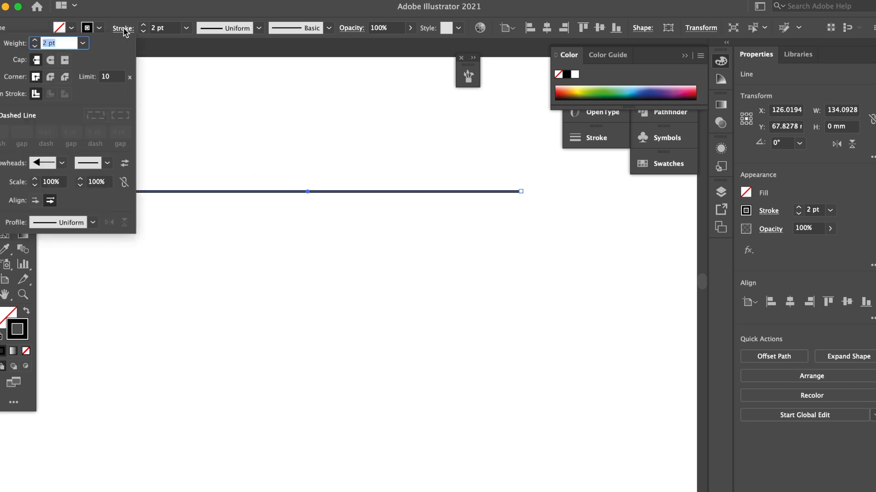
left_click(108, 164)
scroll(76, 244, "down", 5)
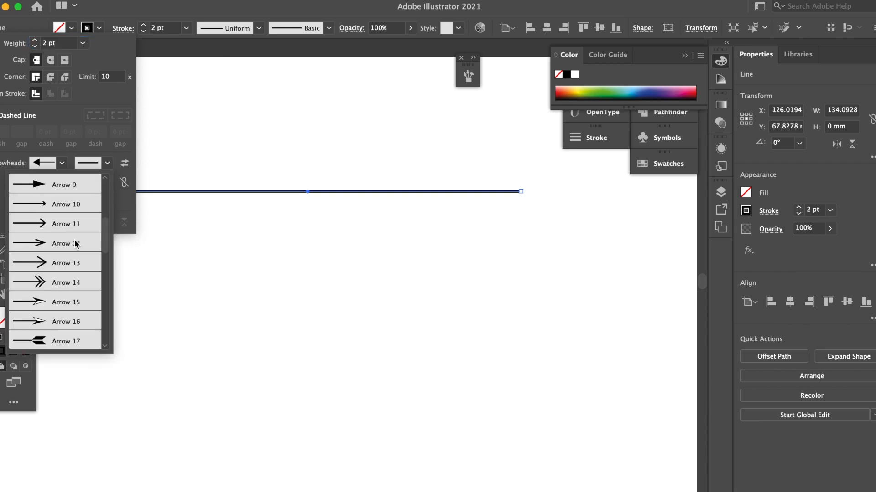
scroll(68, 257, "down", 2)
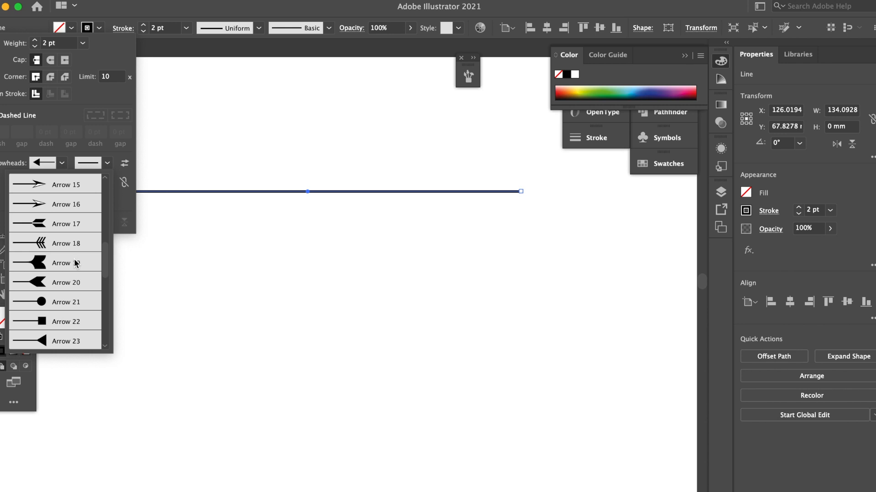
left_click(75, 267)
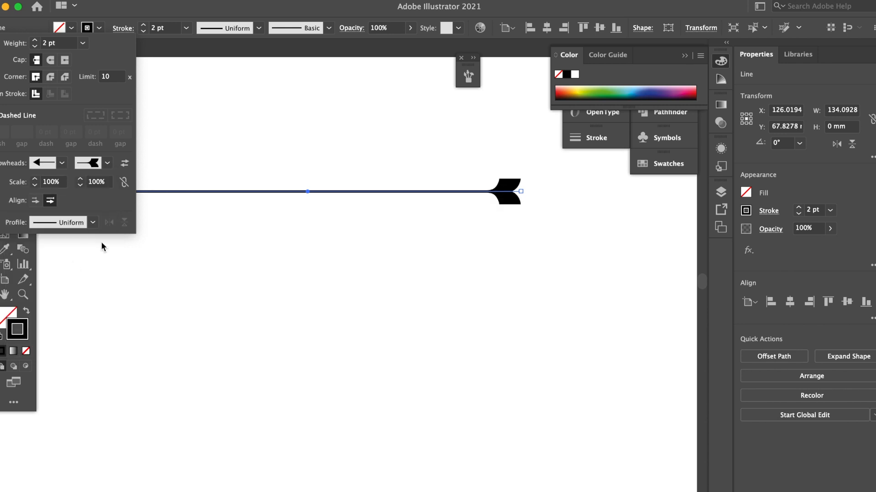
left_click(190, 12)
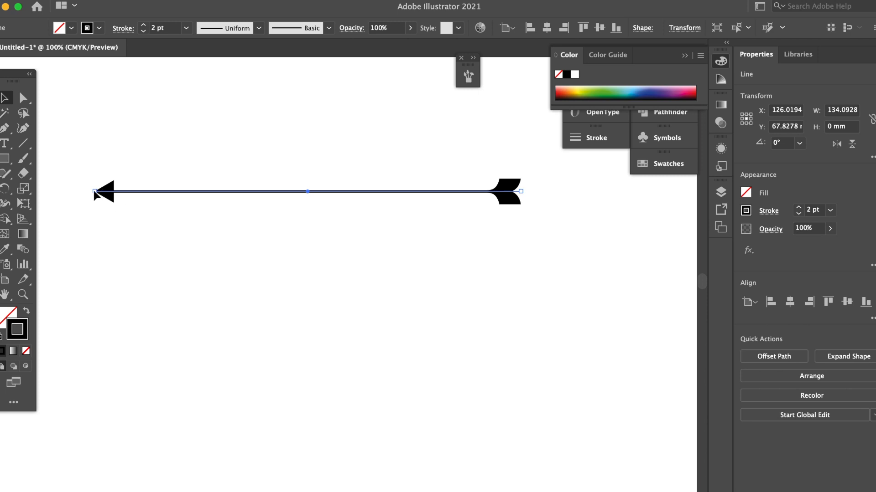
Shorten the arrow to about 65 mm by moving its start point inward, and deselect it
left_click_drag(97, 192, 313, 193)
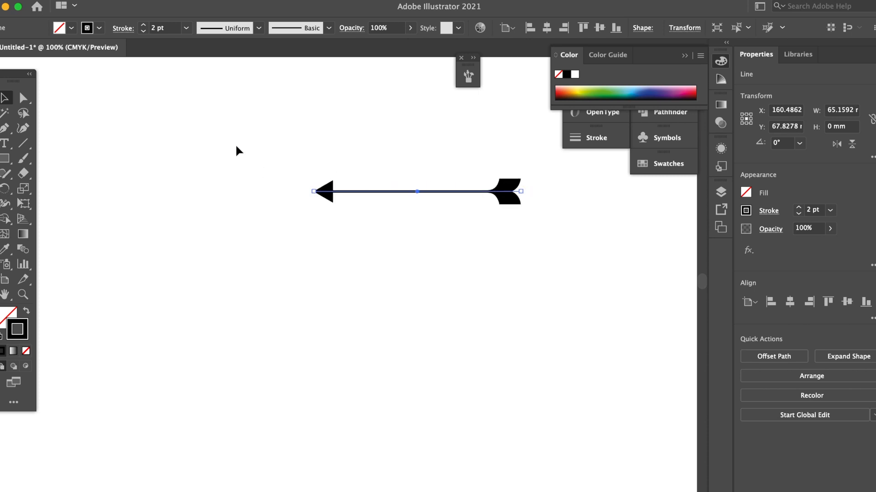
left_click(235, 144)
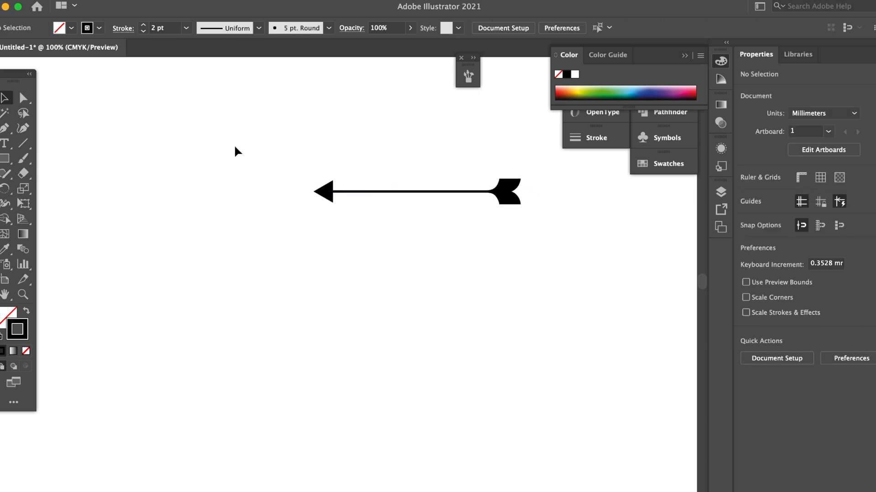
Draw a second horizontal line about 87 mm long below the arrow
left_click(23, 146)
left_click_drag(183, 273, 459, 272)
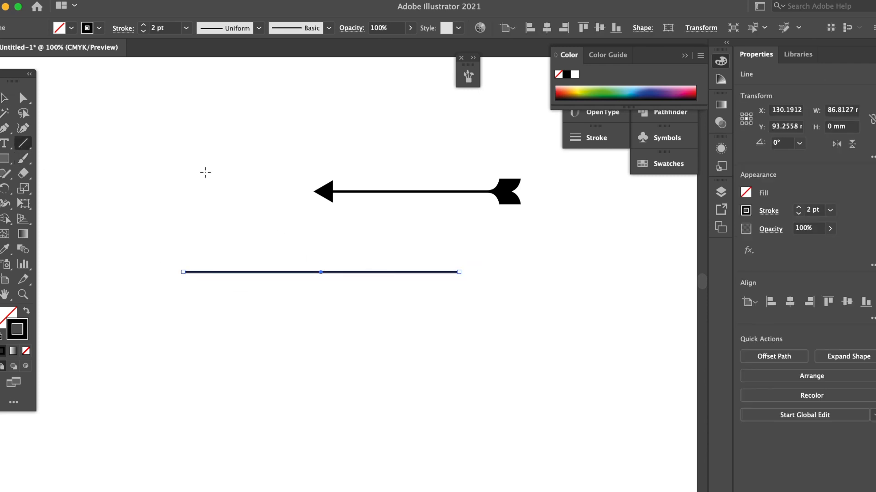
Try the elliptical, double-bulge and pointed-bar (Width Profile 3) stroke width profiles in turn on the lower horizontal line
left_click(130, 30)
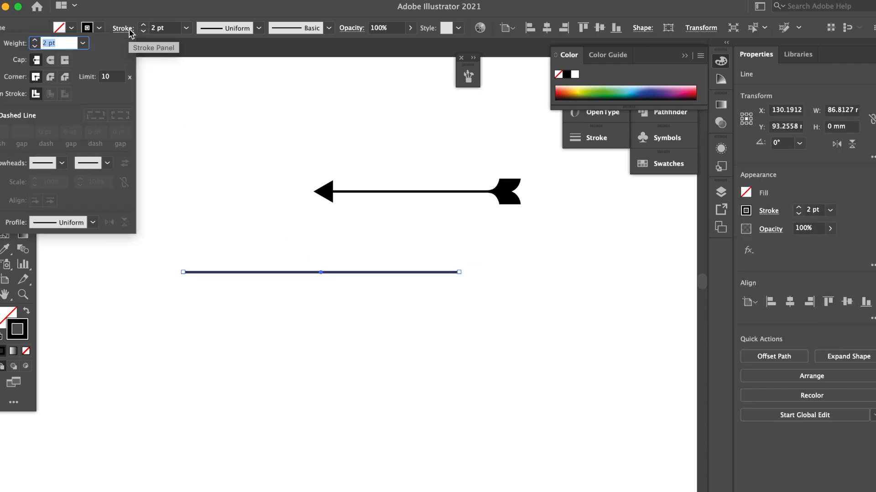
left_click(93, 222)
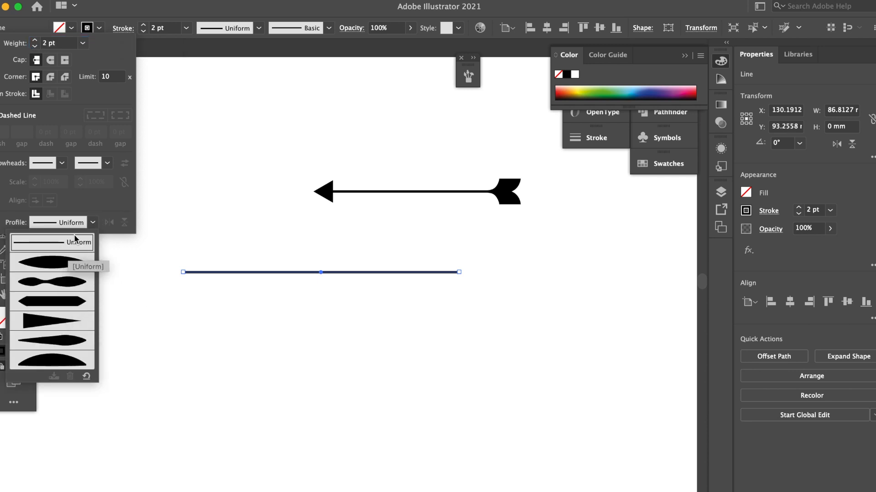
left_click(62, 267)
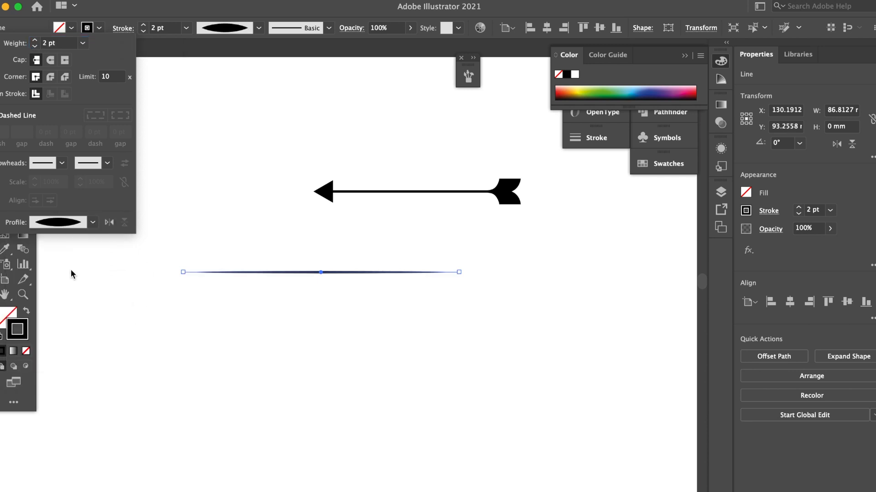
left_click(93, 222)
left_click(80, 287)
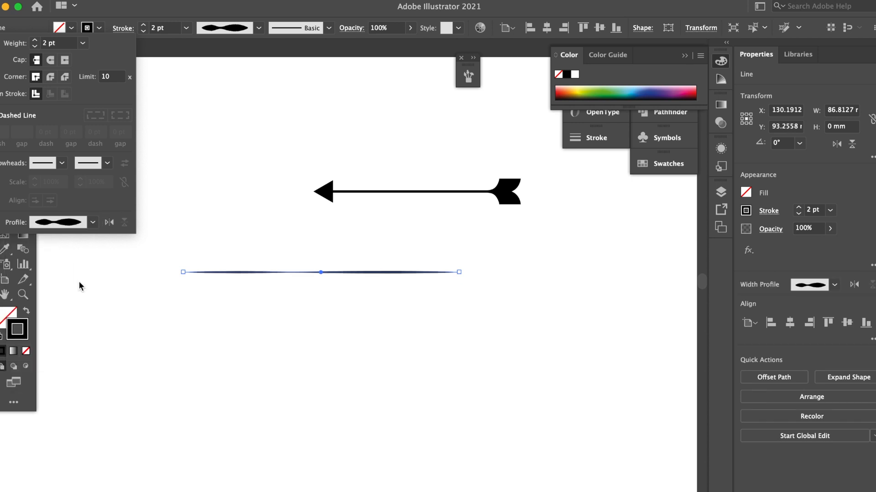
left_click(93, 222)
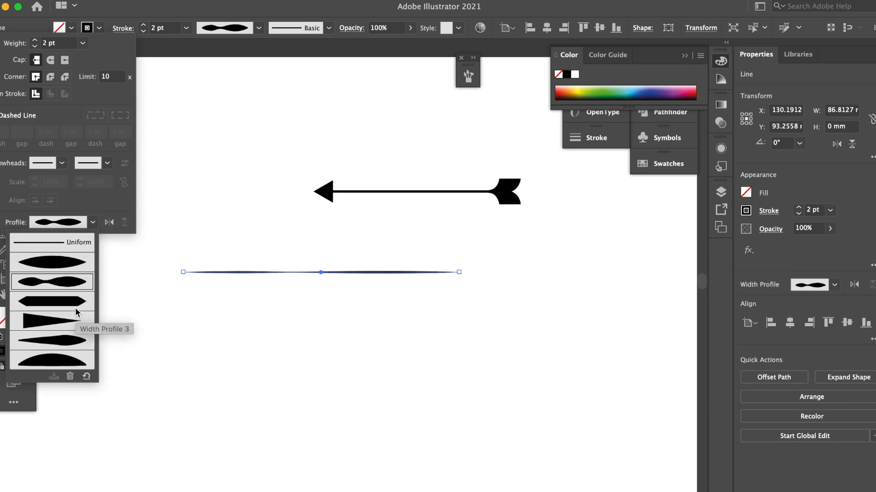
left_click(86, 319)
Apply the triangular width profile to the lower line so its stroke tapers from the start point to the end point
left_click(93, 222)
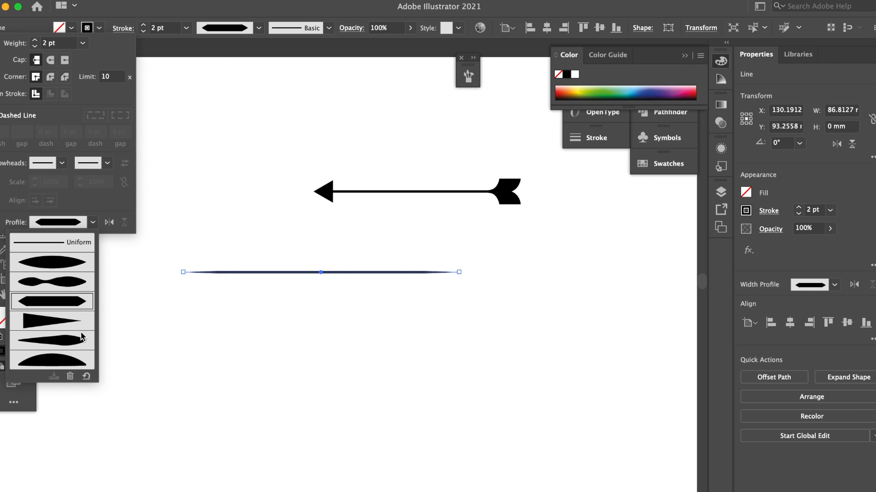
left_click(77, 324)
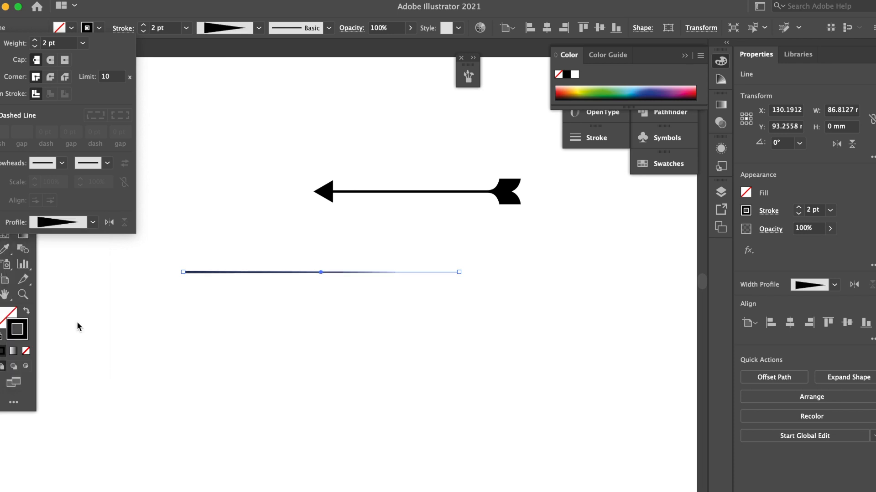
left_click(185, 174)
Rotate the tapered line to about 93° with its thin end up, move it to the left of the arrow, and deselect it
left_click(4, 97)
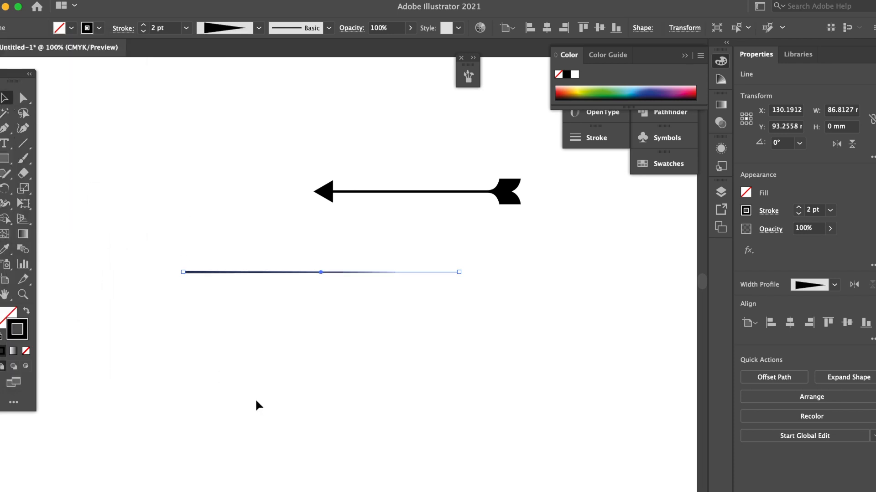
left_click(253, 401)
left_click(182, 272)
left_click_drag(456, 276, 316, 184)
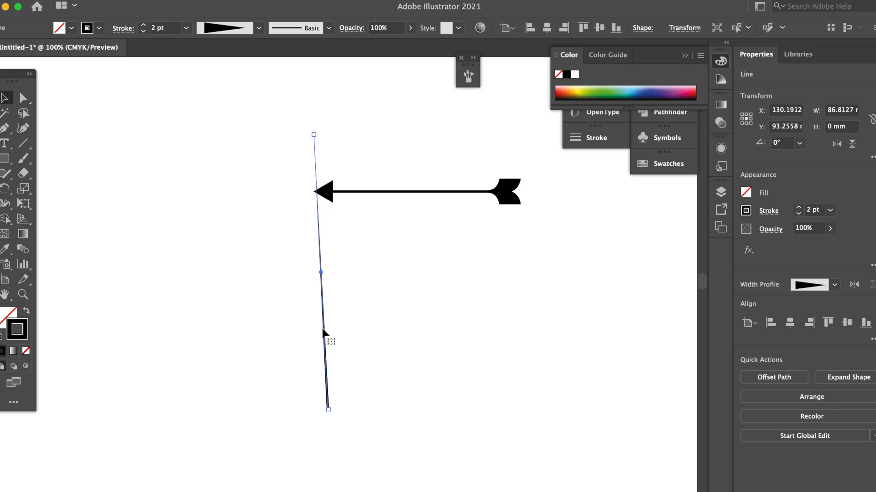
left_click_drag(327, 350, 177, 338)
left_click(209, 405)
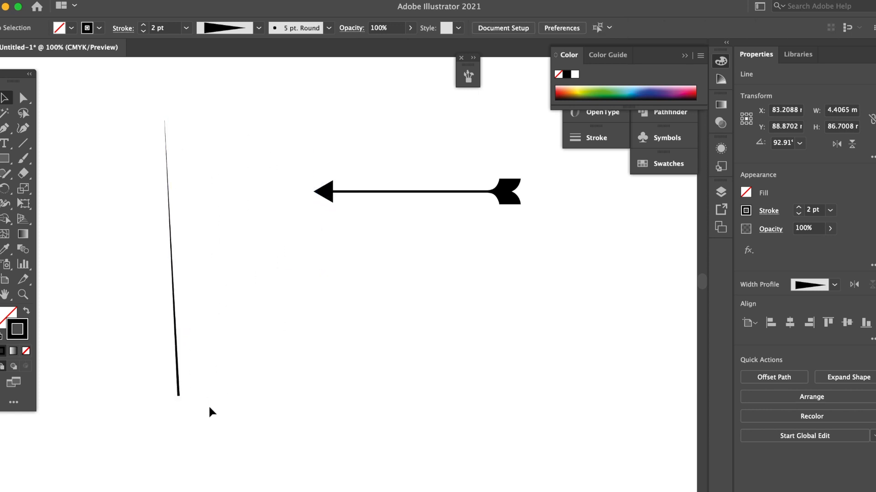
left_click(178, 396)
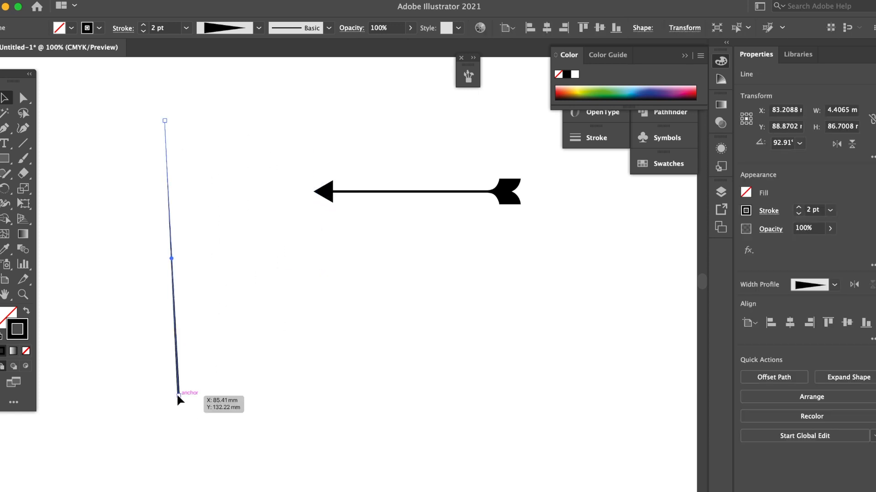
left_click(286, 362)
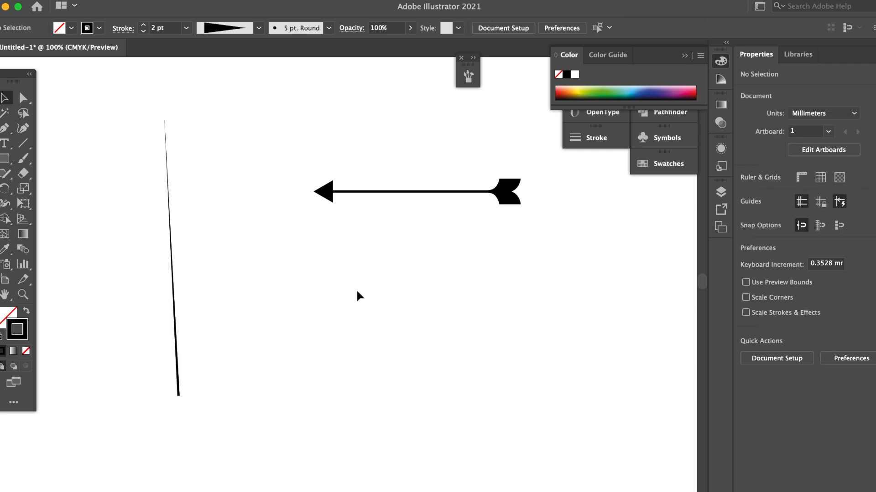